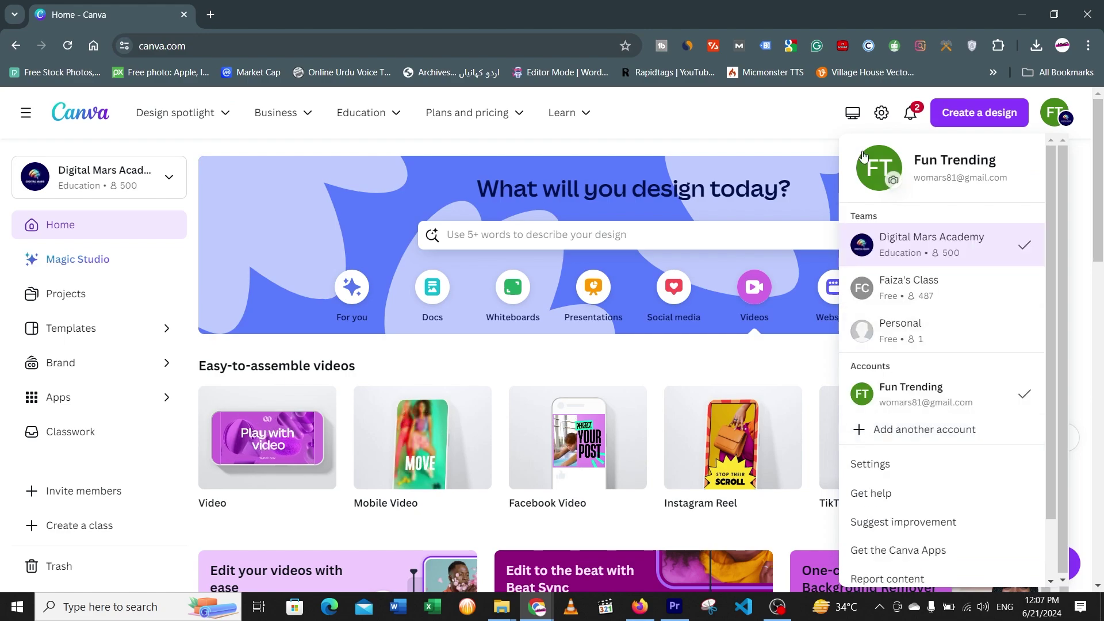
Create a new blank design from the YouTube Thumbnail preset (1280 × 720 px).
{"action": "left_click", "coordinate": [717, 146]}
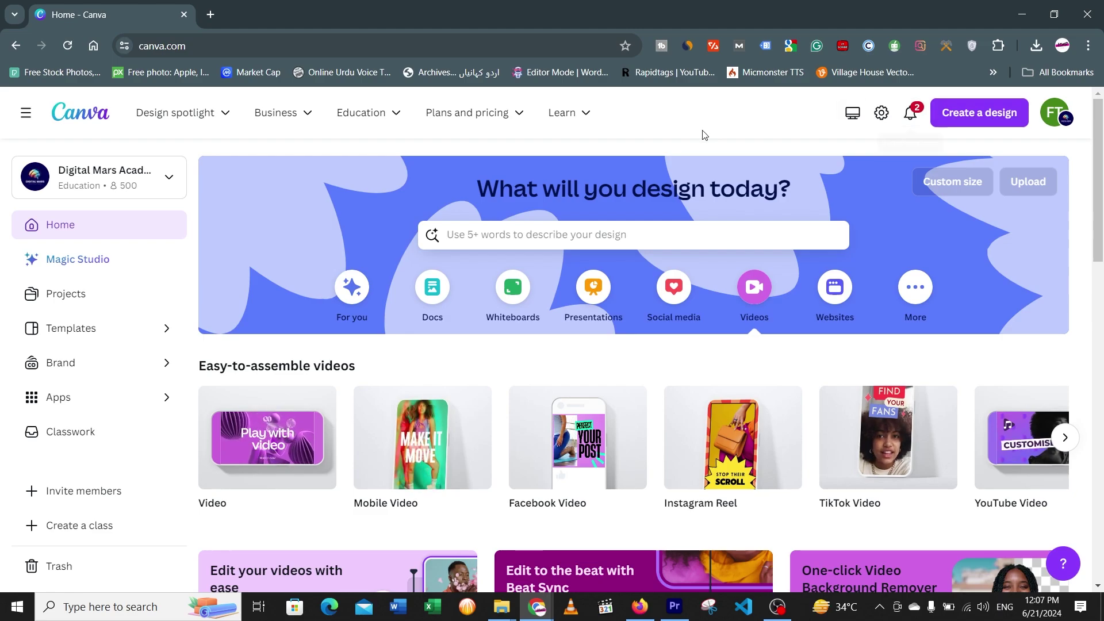
{"action": "scroll", "coordinate": [793, 322], "scroll_direction": "down", "scroll_amount": 5}
{"action": "scroll", "coordinate": [794, 322], "scroll_direction": "up", "scroll_amount": 5}
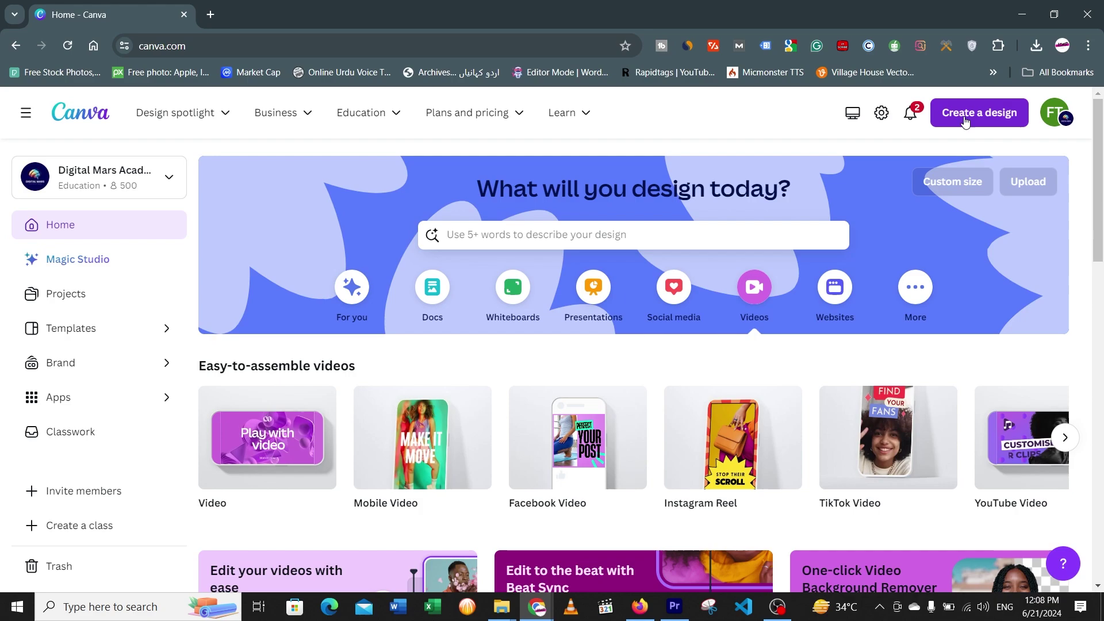
{"action": "left_click", "coordinate": [965, 121]}
{"action": "left_click", "coordinate": [1024, 101]}
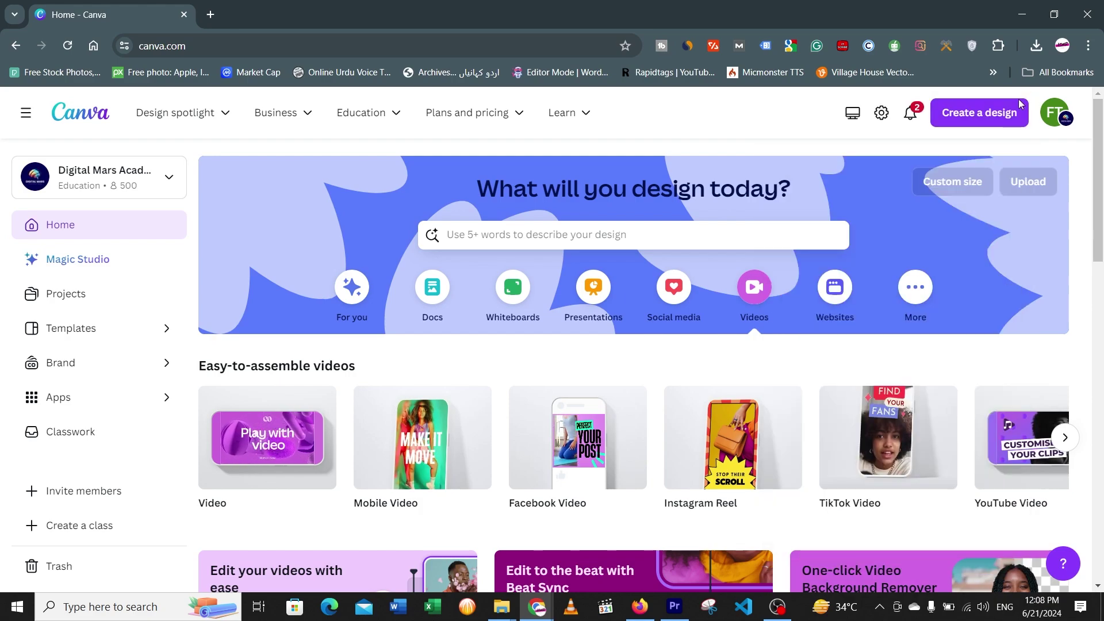
{"action": "left_click", "coordinate": [993, 114]}
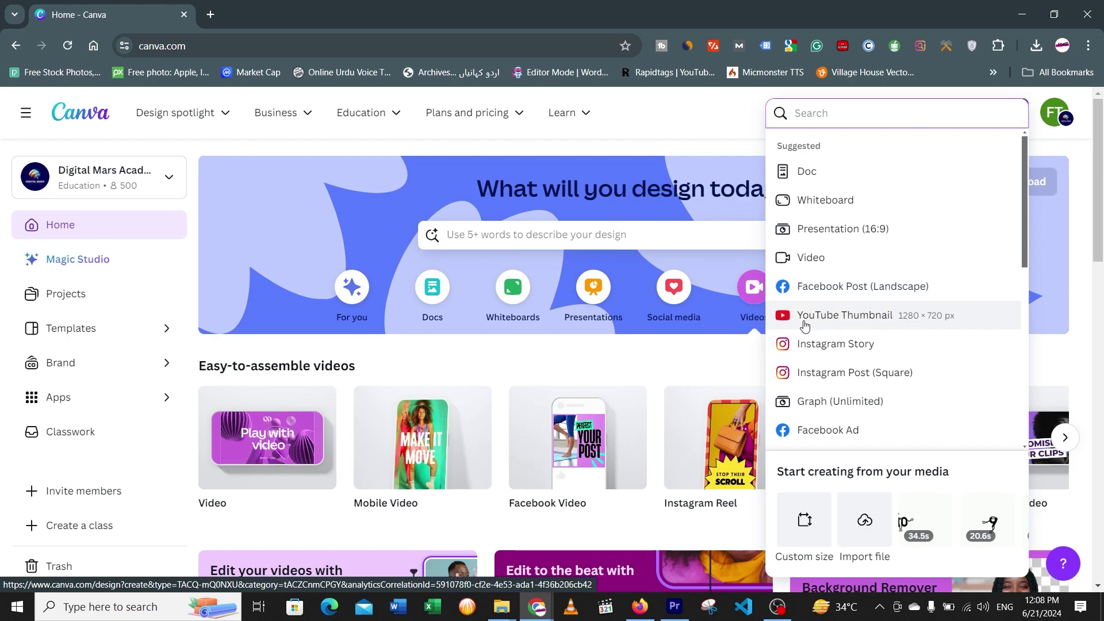
{"action": "left_click", "coordinate": [906, 319]}
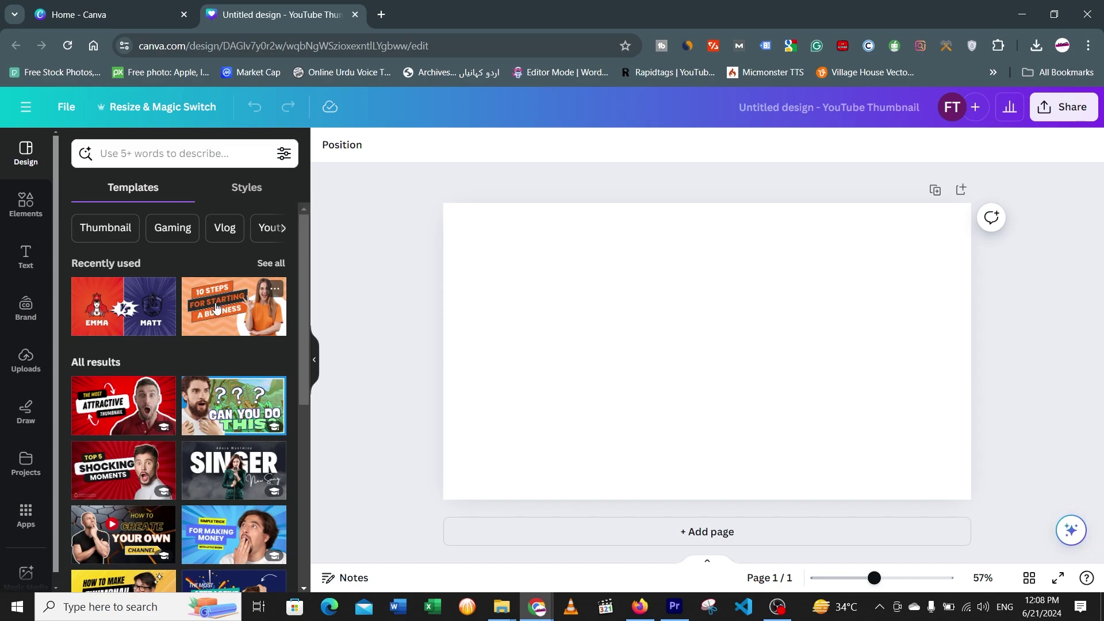
Browse the thumbnail templates and apply the yellow "Create Thumbnail for Free" template to the page.
{"action": "left_click", "coordinate": [24, 200]}
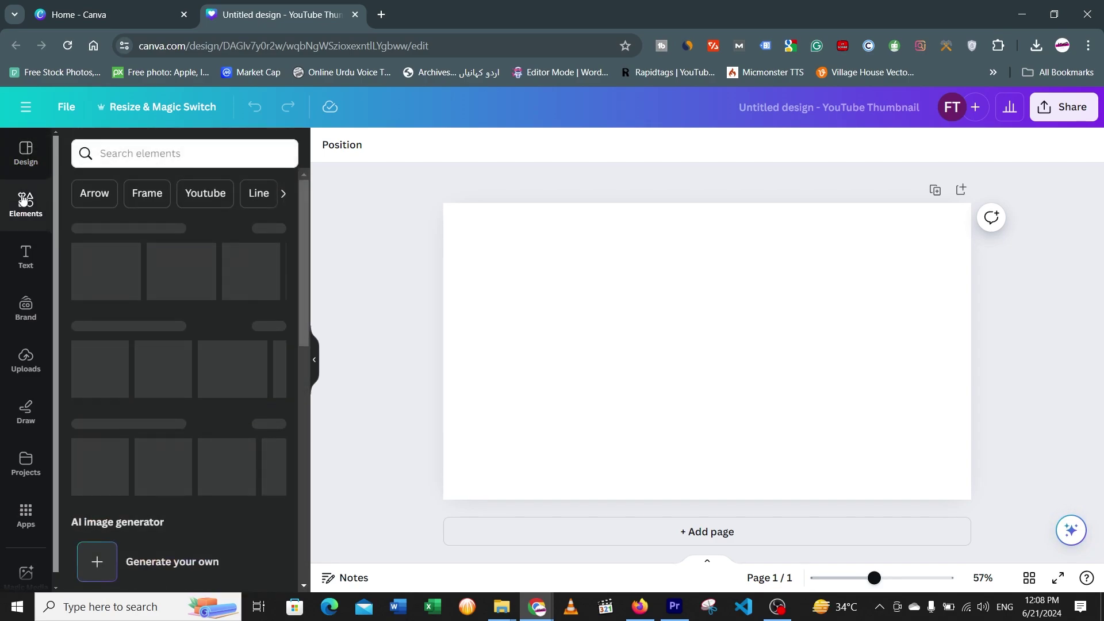
{"action": "left_click", "coordinate": [26, 151]}
{"action": "scroll", "coordinate": [147, 374], "scroll_direction": "down", "scroll_amount": 2}
{"action": "scroll", "coordinate": [197, 353], "scroll_direction": "down", "scroll_amount": 2}
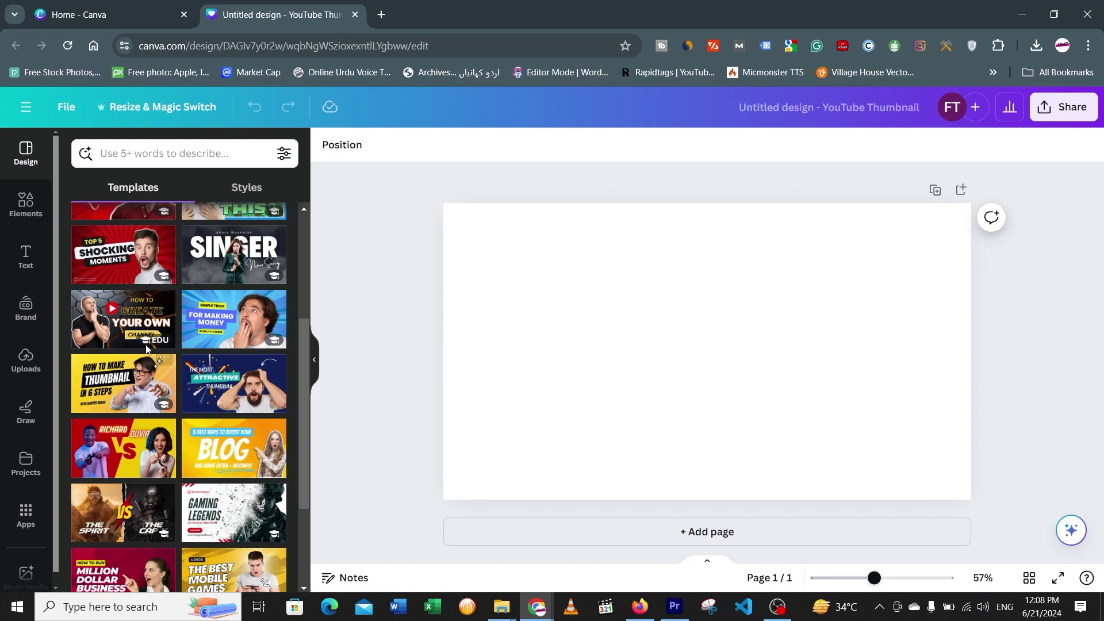
{"action": "scroll", "coordinate": [146, 348], "scroll_direction": "down", "scroll_amount": 5}
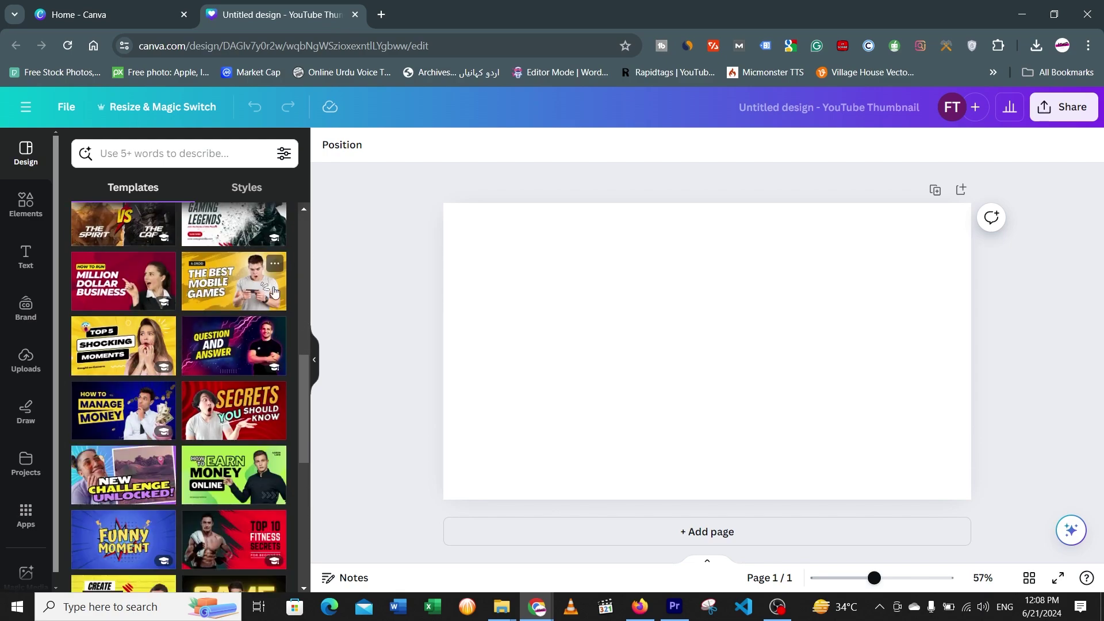
{"action": "scroll", "coordinate": [244, 469], "scroll_direction": "down", "scroll_amount": 3}
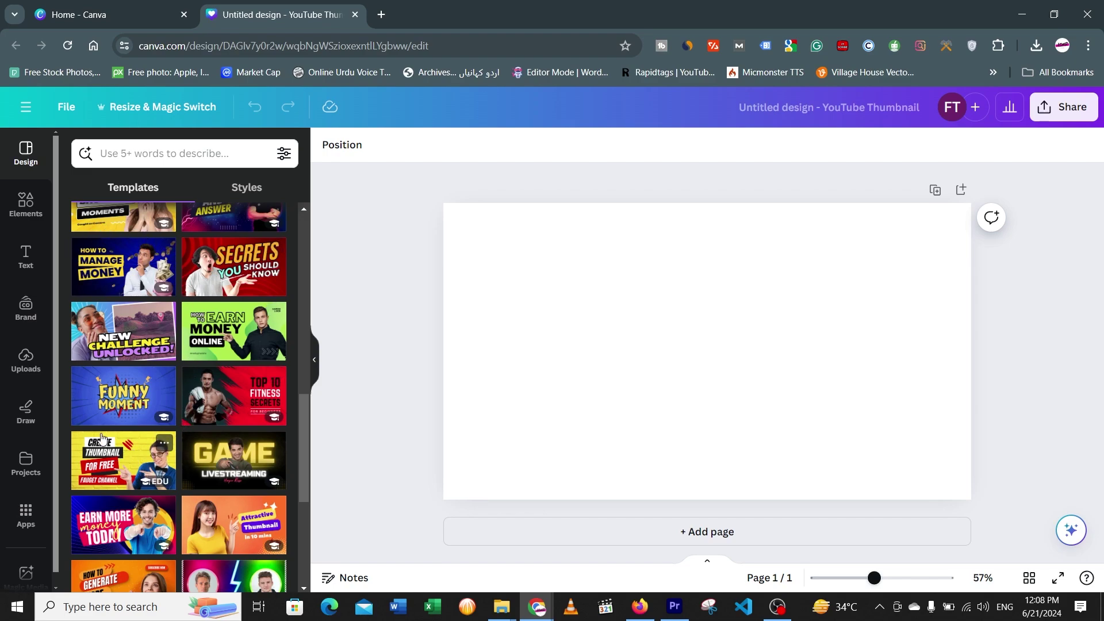
{"action": "scroll", "coordinate": [167, 519], "scroll_direction": "down", "scroll_amount": 3}
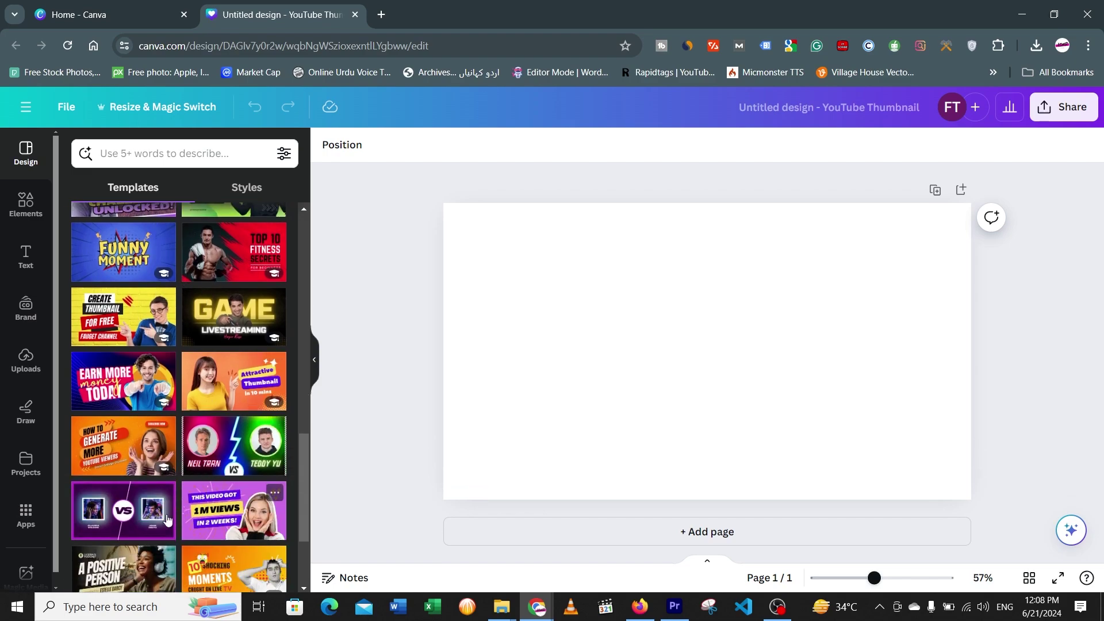
{"action": "left_click", "coordinate": [129, 294]}
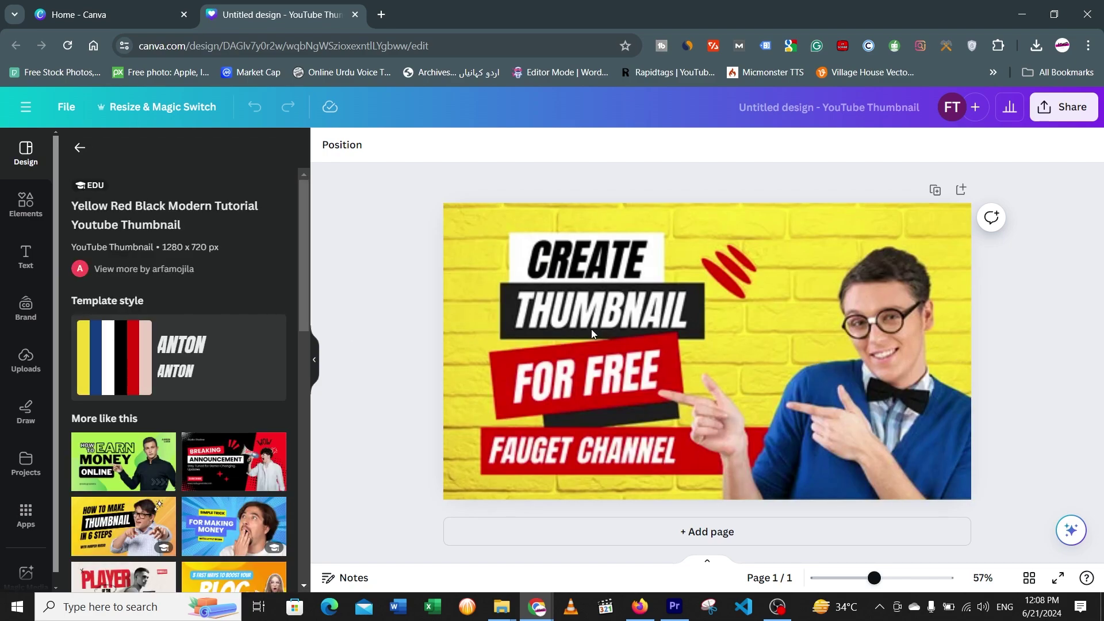
Delete the yellow brick background image and add a blank second page.
{"action": "left_click", "coordinate": [591, 333]}
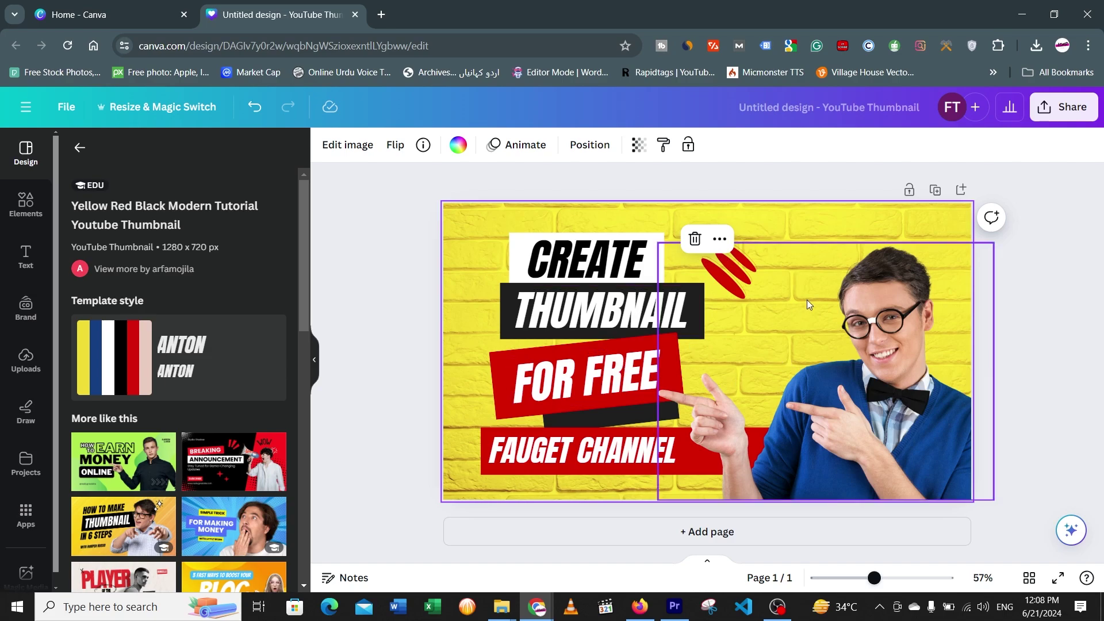
{"action": "left_click", "coordinate": [695, 239]}
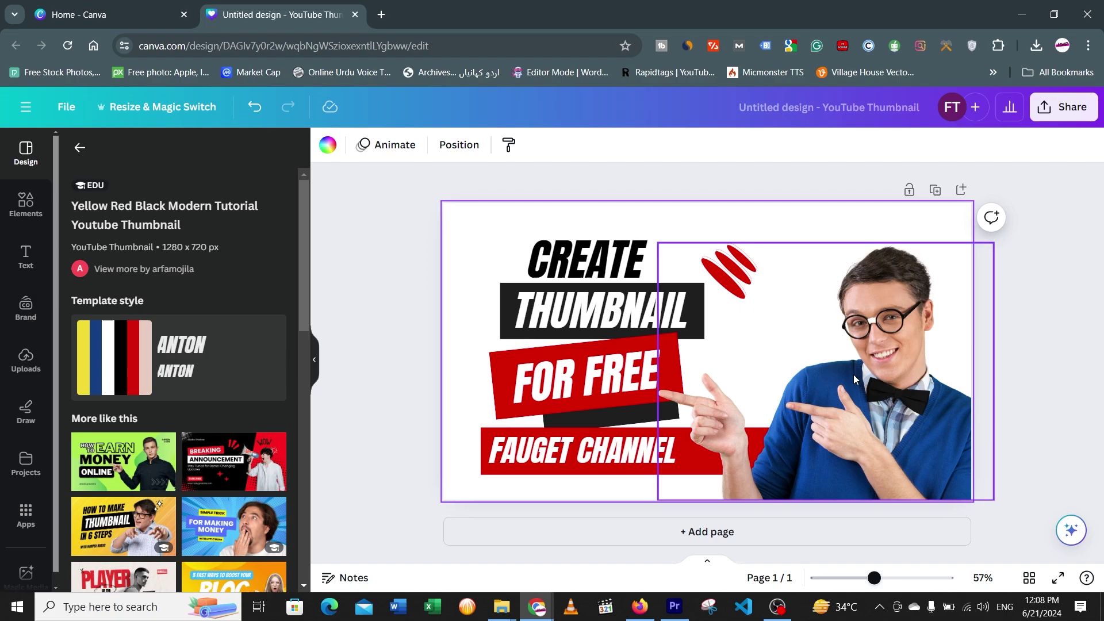
{"action": "left_click", "coordinate": [691, 539]}
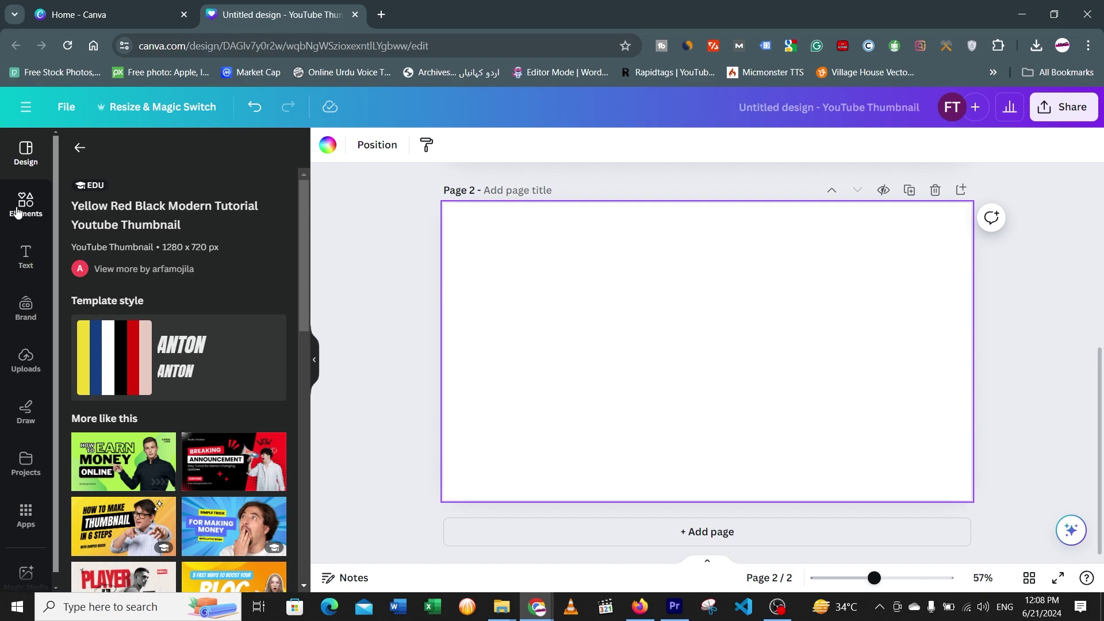
{"action": "scroll", "coordinate": [692, 396], "scroll_direction": "up", "scroll_amount": 5}
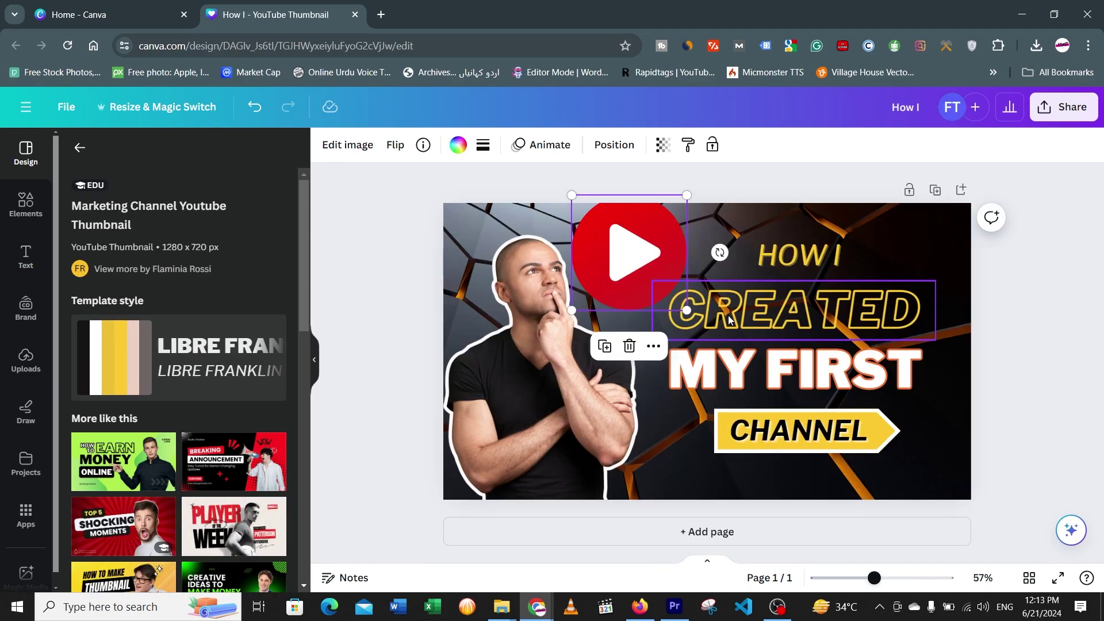
Shrink the red play icon and the man's photo, keeping the photo in the lower-left part of the thumbnail.
{"action": "left_click_drag", "start_coordinate": [687, 310], "coordinate": [643, 266]}
{"action": "left_click", "coordinate": [540, 341]}
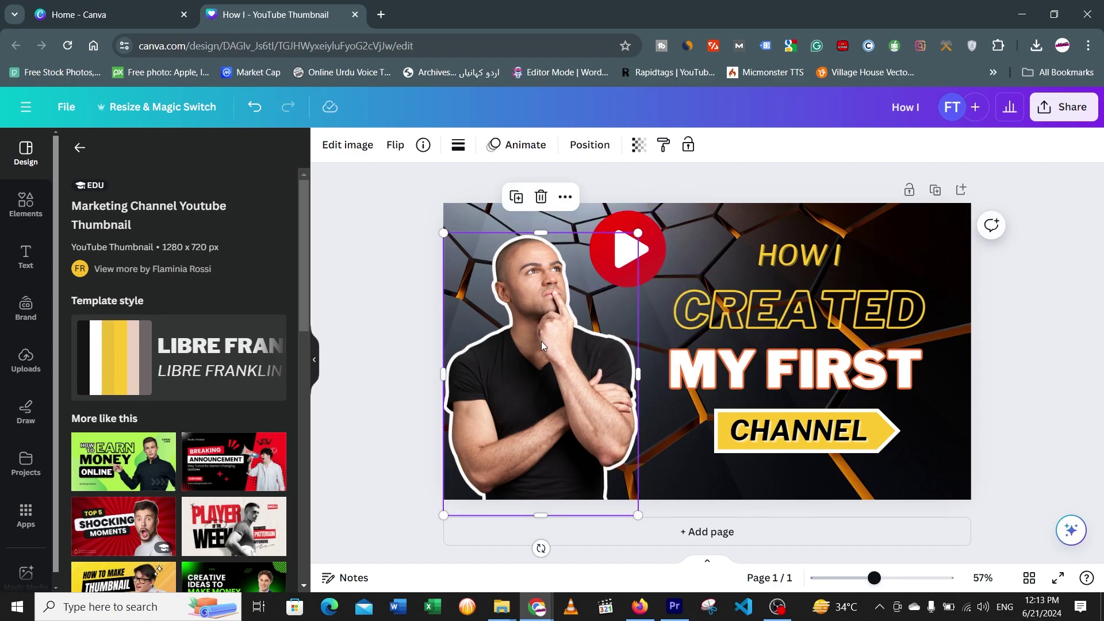
{"action": "left_click_drag", "start_coordinate": [444, 232], "coordinate": [488, 298]}
{"action": "left_click_drag", "start_coordinate": [546, 368], "coordinate": [526, 352]}
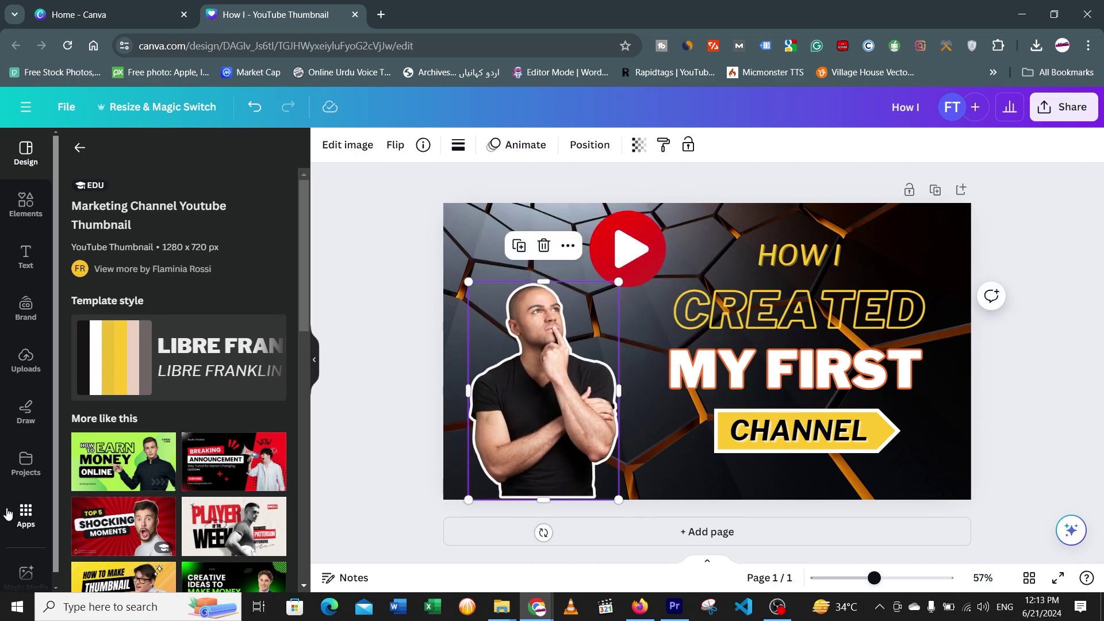
Replace the current page with the green Bold Modern Earn Money Tips template, moving HOW TO up-left and the man's photo down-right.
{"action": "left_click", "coordinate": [121, 466]}
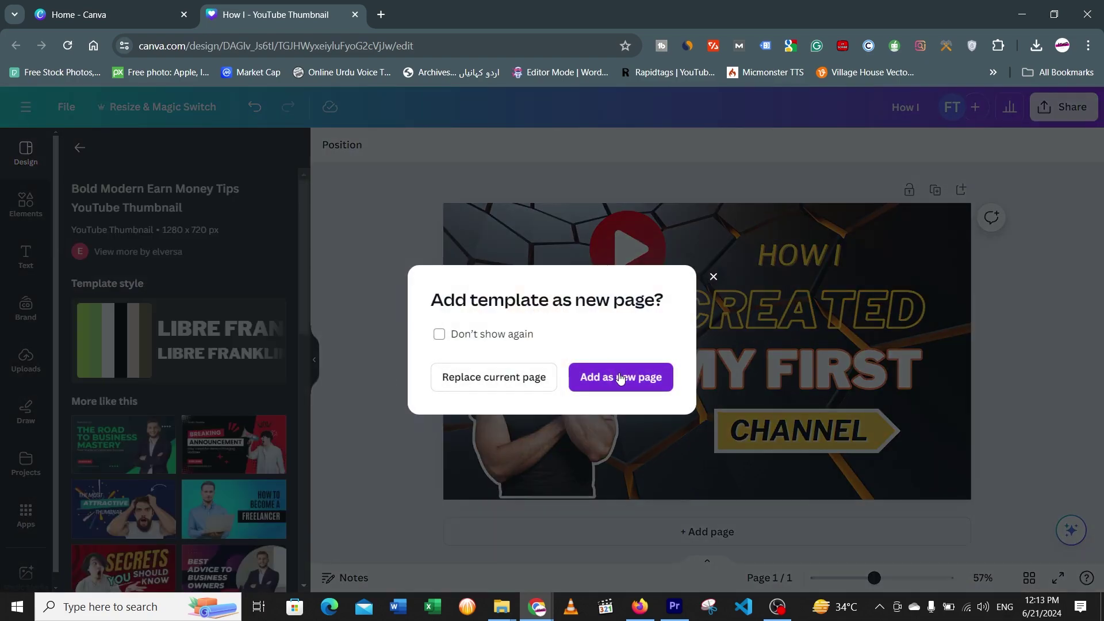
{"action": "left_click", "coordinate": [492, 377]}
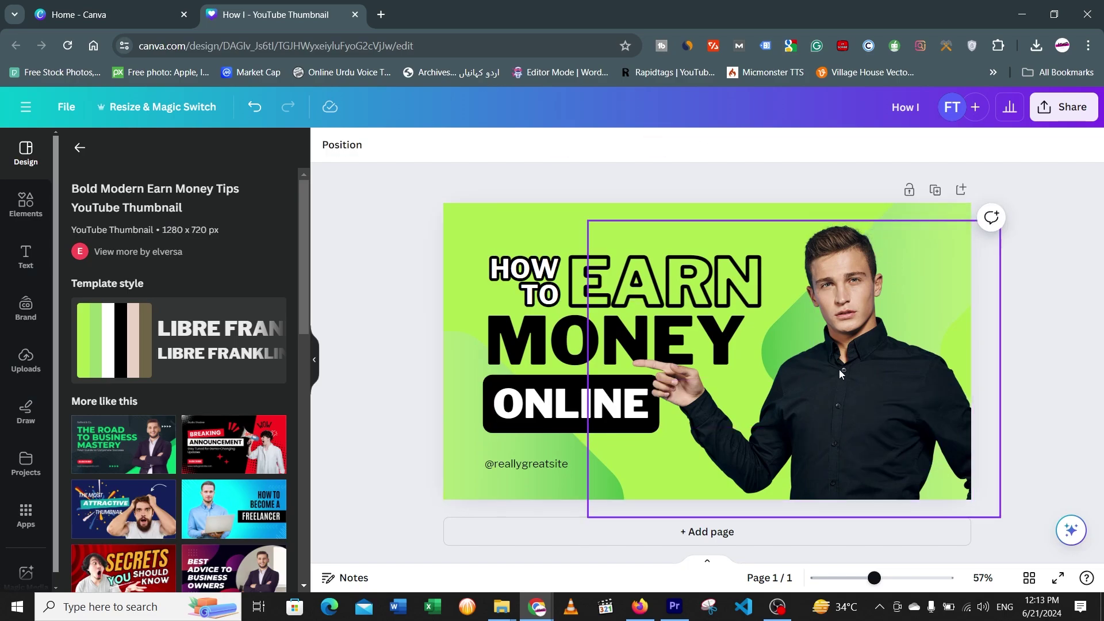
{"action": "left_click_drag", "start_coordinate": [524, 280], "coordinate": [499, 242]}
{"action": "left_click_drag", "start_coordinate": [639, 291], "coordinate": [692, 359]}
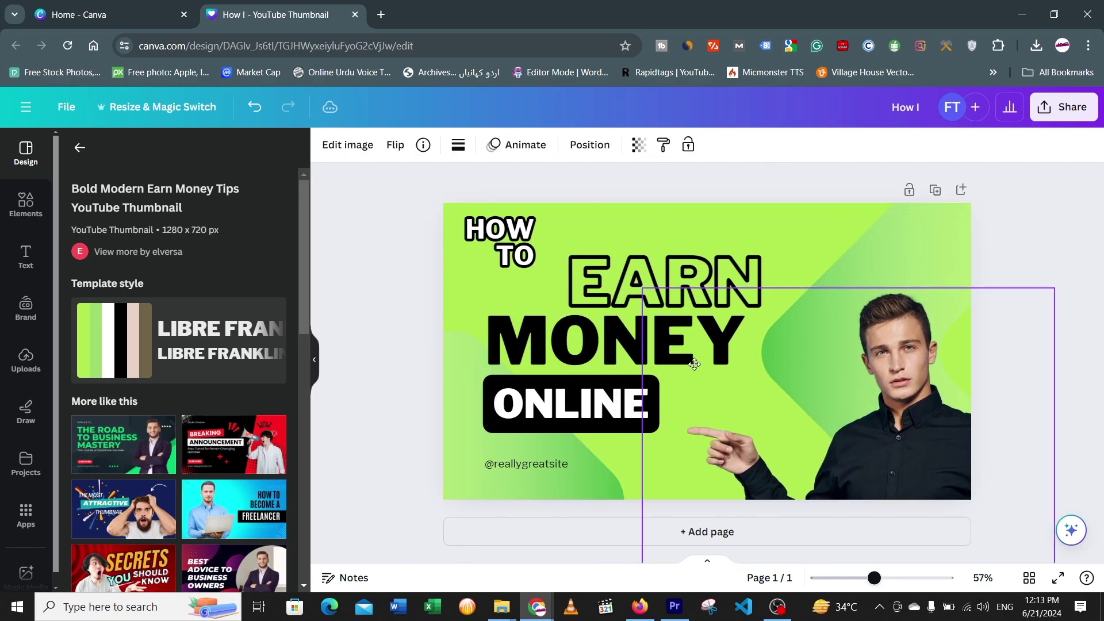
Rearrange the ONLINE, MONEY, EARN and HOW TO texts into one vertical stack on the left half of the thumbnail.
{"action": "left_click_drag", "start_coordinate": [556, 405], "coordinate": [558, 449]}
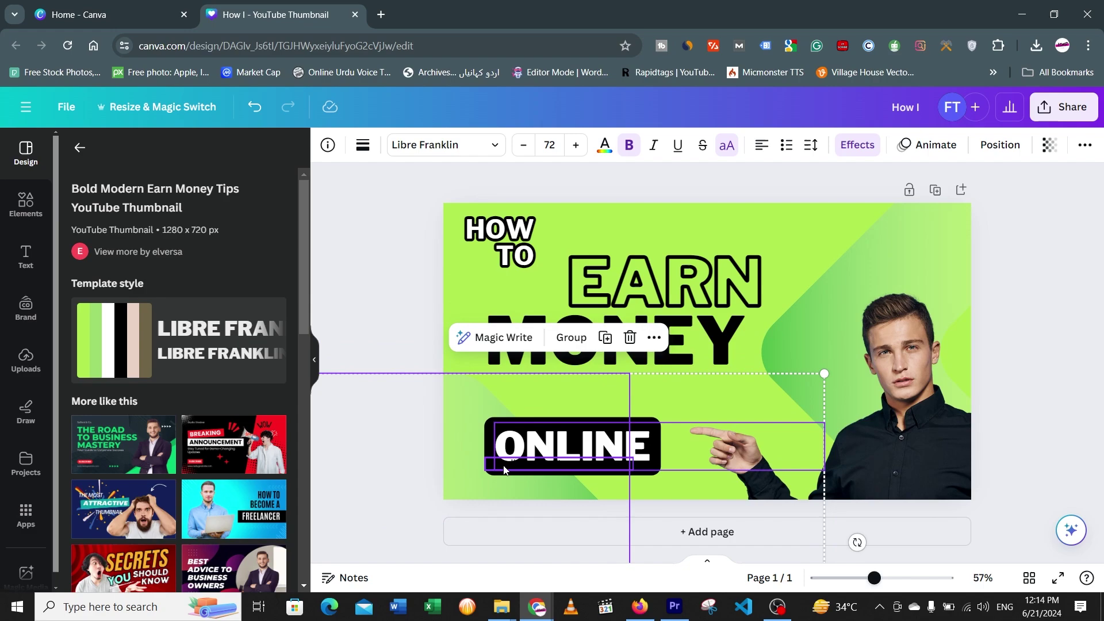
{"action": "left_click_drag", "start_coordinate": [602, 353], "coordinate": [600, 388]}
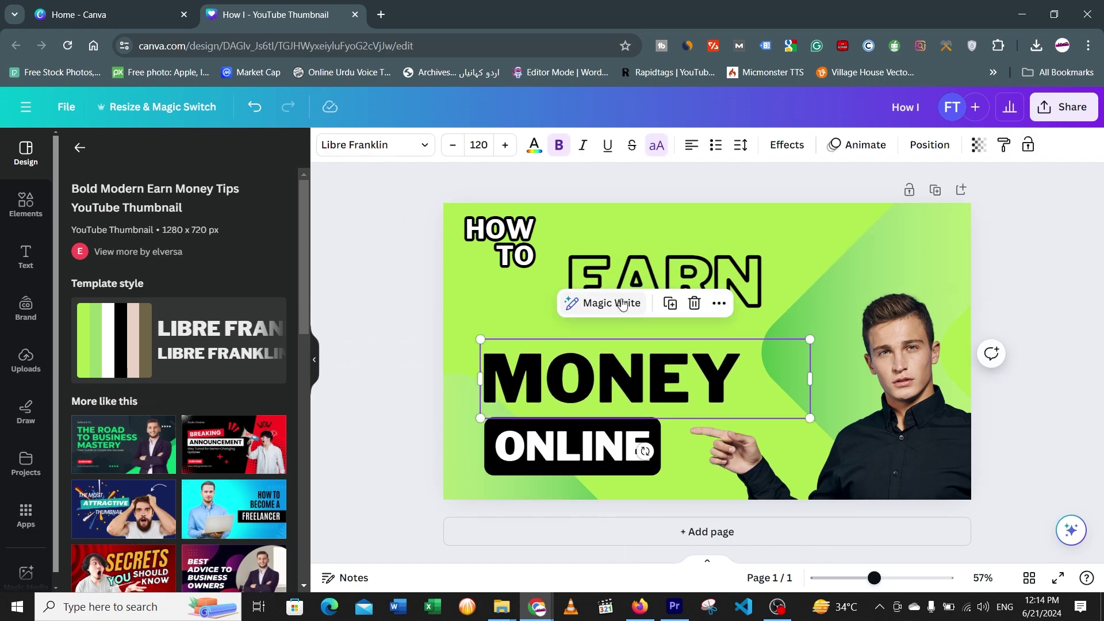
{"action": "left_click_drag", "start_coordinate": [627, 280], "coordinate": [546, 321]}
{"action": "left_click_drag", "start_coordinate": [487, 239], "coordinate": [520, 251]}
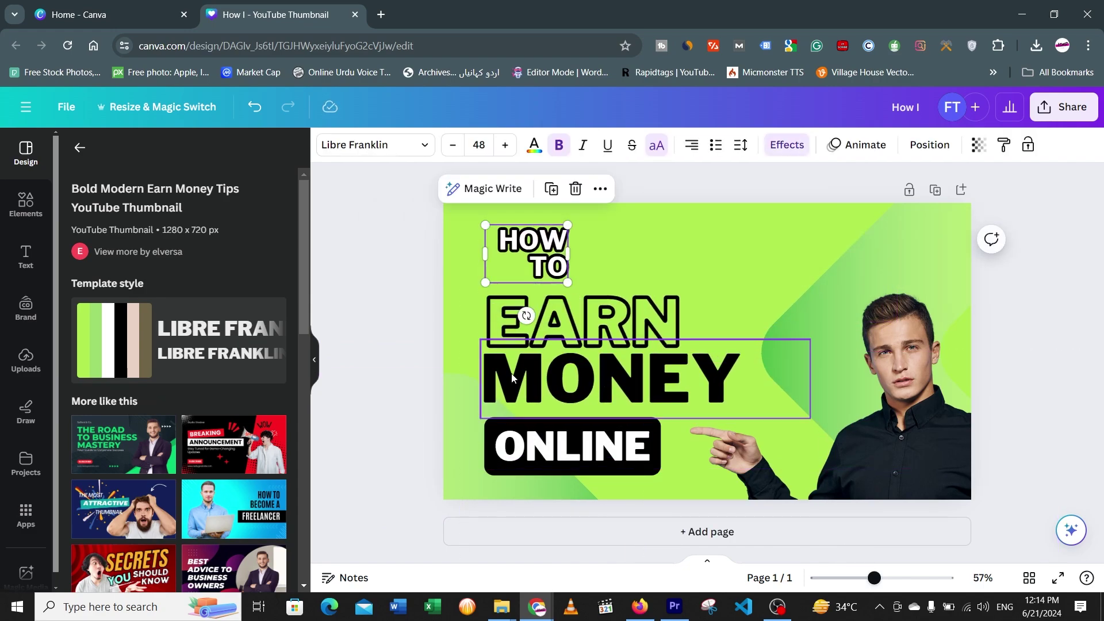
{"action": "left_click_drag", "start_coordinate": [541, 377], "coordinate": [545, 381]}
{"action": "left_click_drag", "start_coordinate": [523, 254], "coordinate": [523, 258]}
Change the green page background color to blue.
{"action": "left_click", "coordinate": [660, 239]}
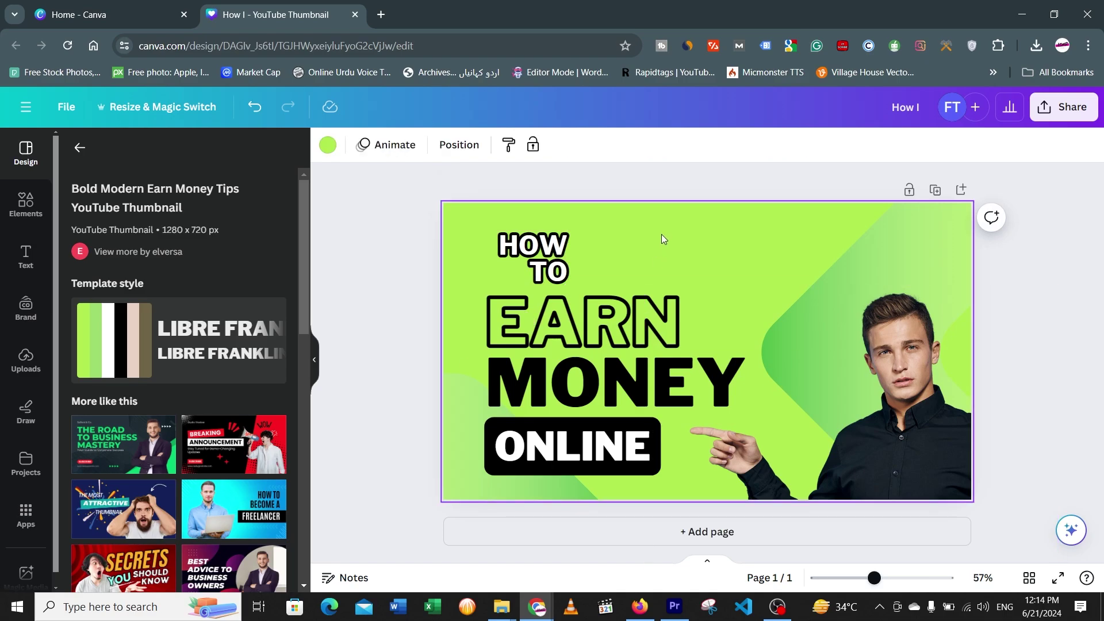
{"action": "left_click", "coordinate": [328, 145]}
{"action": "left_click", "coordinate": [157, 341]}
{"action": "left_click", "coordinate": [389, 302]}
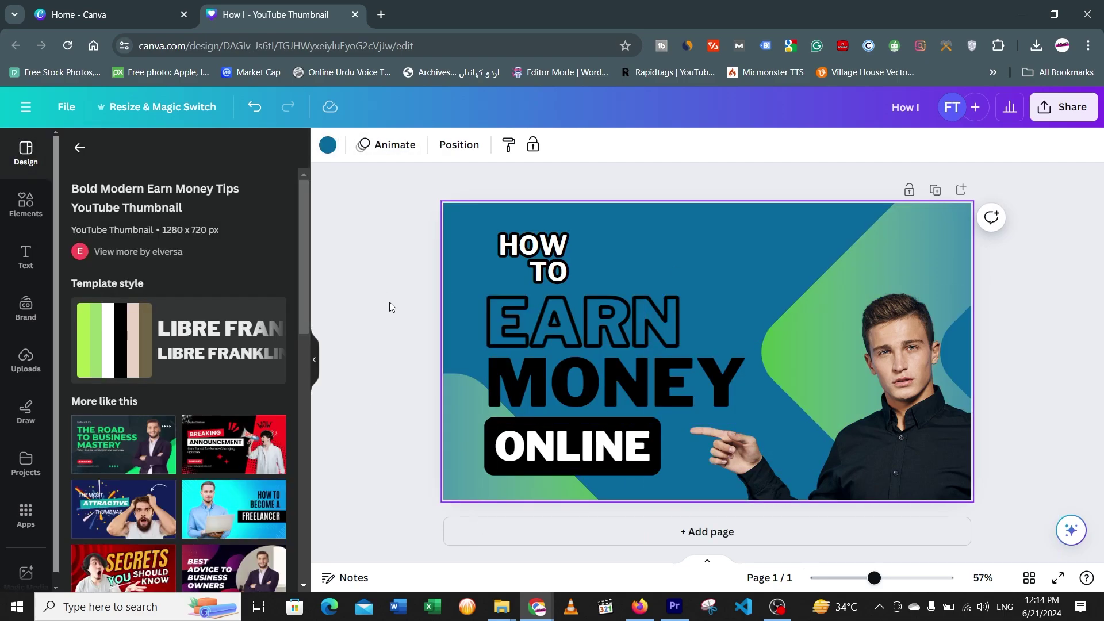
Replace the page with the Blue Modern Eye Catching Vlog template and set the ATTRACTIVE text's font to Canva Sans.
{"action": "left_click", "coordinate": [640, 292]}
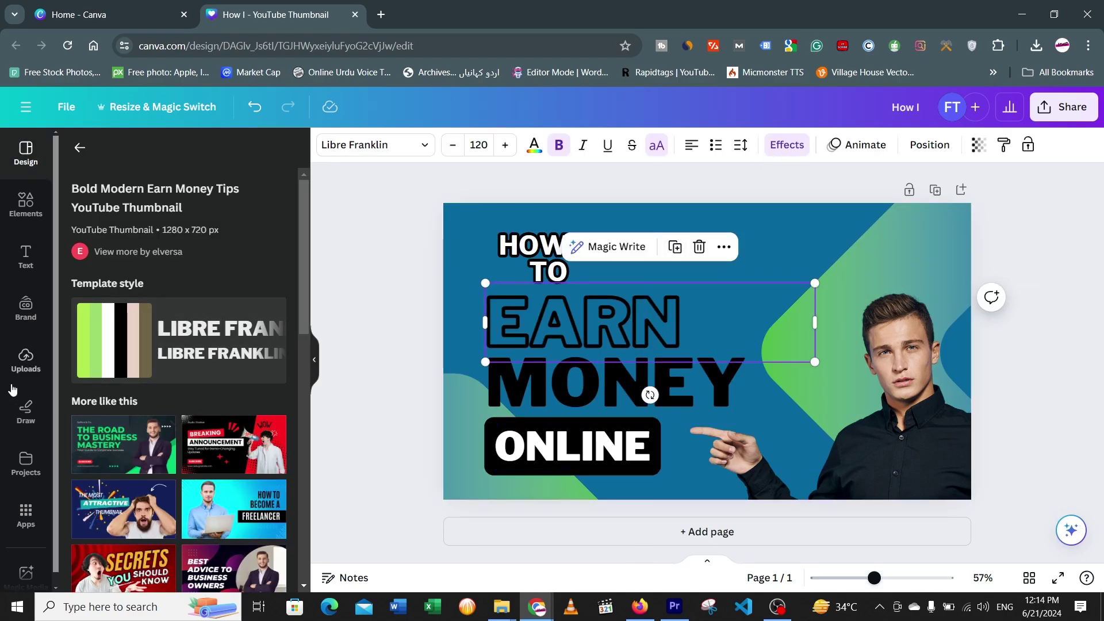
{"action": "left_click", "coordinate": [109, 527]}
{"action": "left_click", "coordinate": [605, 324]}
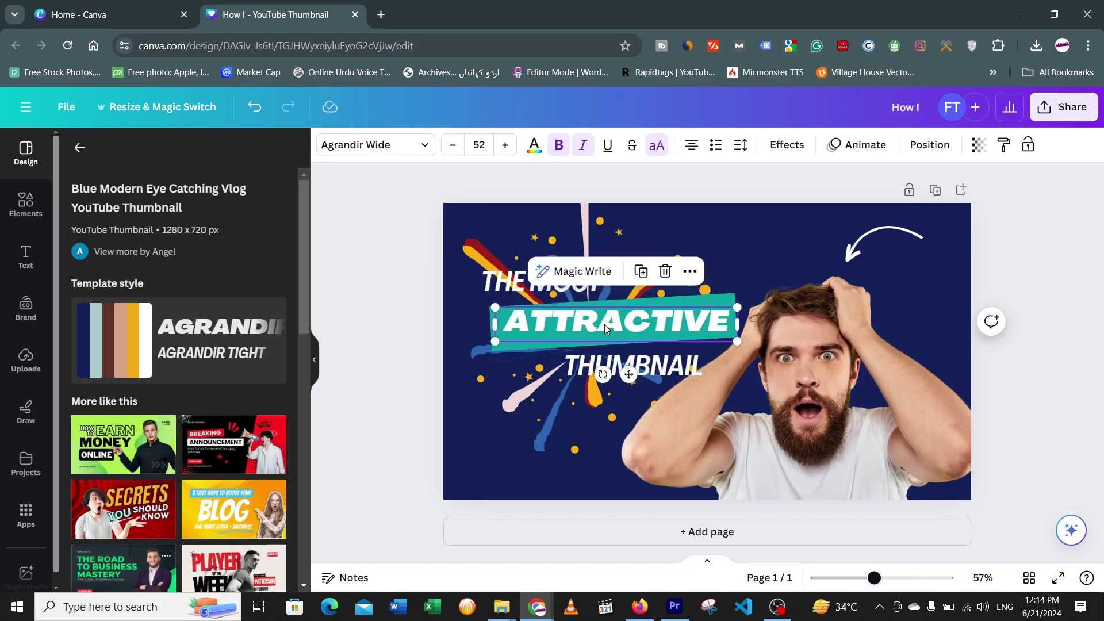
{"action": "double_click", "coordinate": [608, 322]}
{"action": "left_click", "coordinate": [424, 144]}
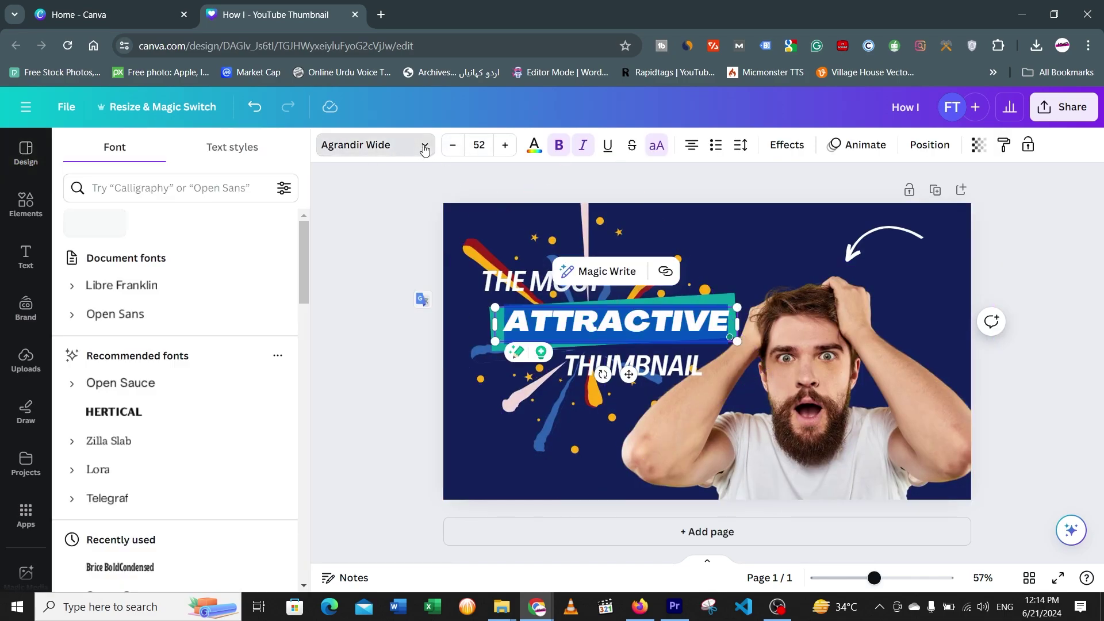
{"action": "left_click", "coordinate": [135, 343]}
Set the THE MOST text to the Retro Moma font, enlarge it to about size 69.9 and position it above the teal banner.
{"action": "left_click", "coordinate": [505, 281]}
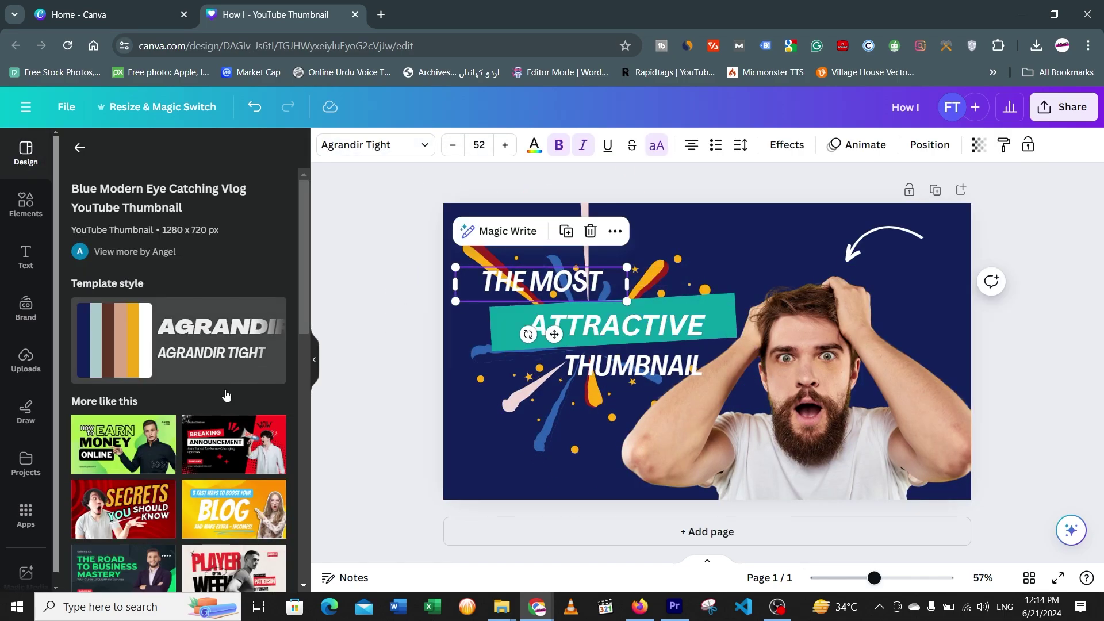
{"action": "left_click", "coordinate": [375, 144]}
{"action": "scroll", "coordinate": [138, 431], "scroll_direction": "down", "scroll_amount": 7}
{"action": "scroll", "coordinate": [149, 431], "scroll_direction": "down", "scroll_amount": 5}
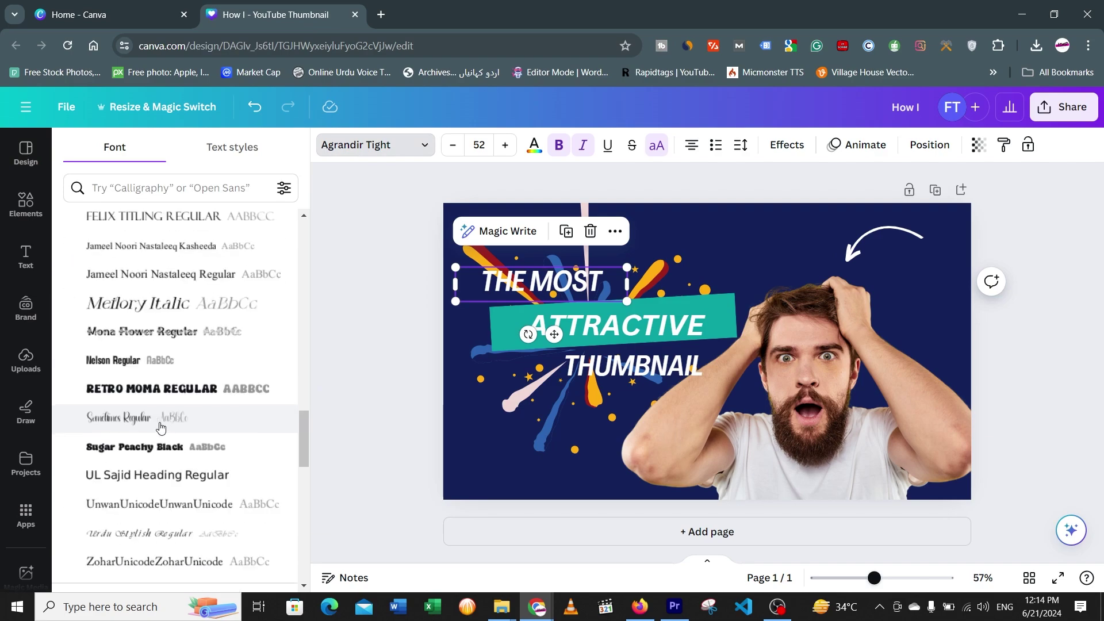
{"action": "left_click", "coordinate": [172, 389]}
{"action": "left_click_drag", "start_coordinate": [626, 301], "coordinate": [683, 312]}
{"action": "left_click_drag", "start_coordinate": [644, 293], "coordinate": [644, 276]}
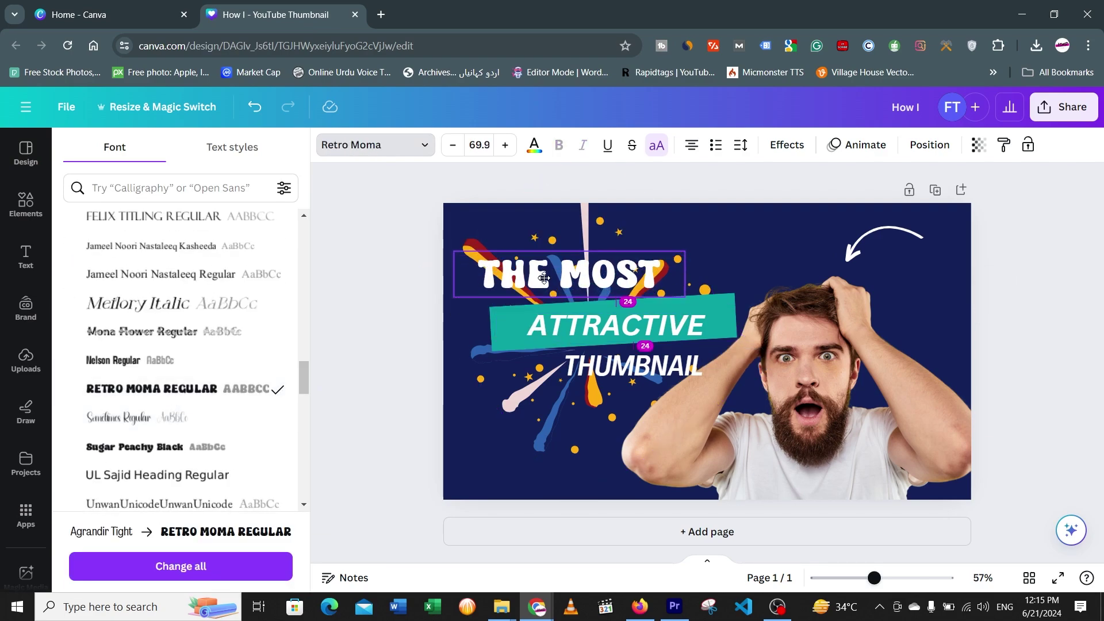
Move the man's photo toward the lower-right corner and enlarge the THUMBNAIL text to about size 78.7.
{"action": "left_click_drag", "start_coordinate": [796, 368], "coordinate": [863, 412]}
{"action": "left_click", "coordinate": [661, 368]}
{"action": "left_click_drag", "start_coordinate": [720, 385], "coordinate": [801, 448]}
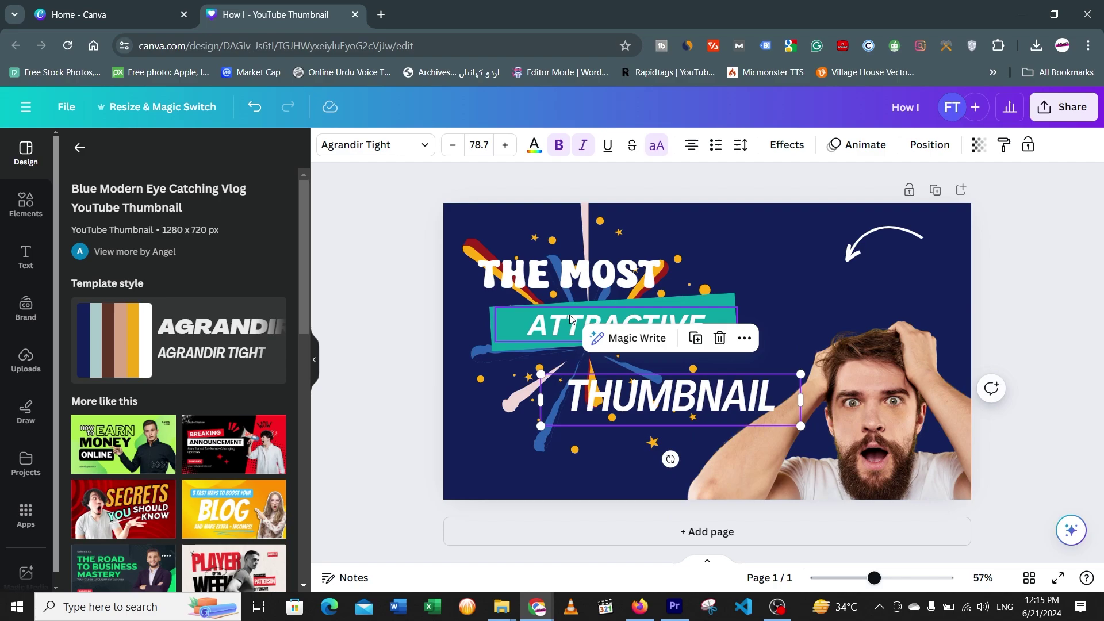
Enlarge the teal banner and the ATTRACTIVE text, bringing the text to about size 62.8 and centering it on the banner.
{"action": "left_click", "coordinate": [493, 316]}
{"action": "left_click_drag", "start_coordinate": [737, 338], "coordinate": [786, 366]}
{"action": "left_click_drag", "start_coordinate": [627, 332], "coordinate": [649, 341]}
{"action": "left_click_drag", "start_coordinate": [758, 354], "coordinate": [783, 358]}
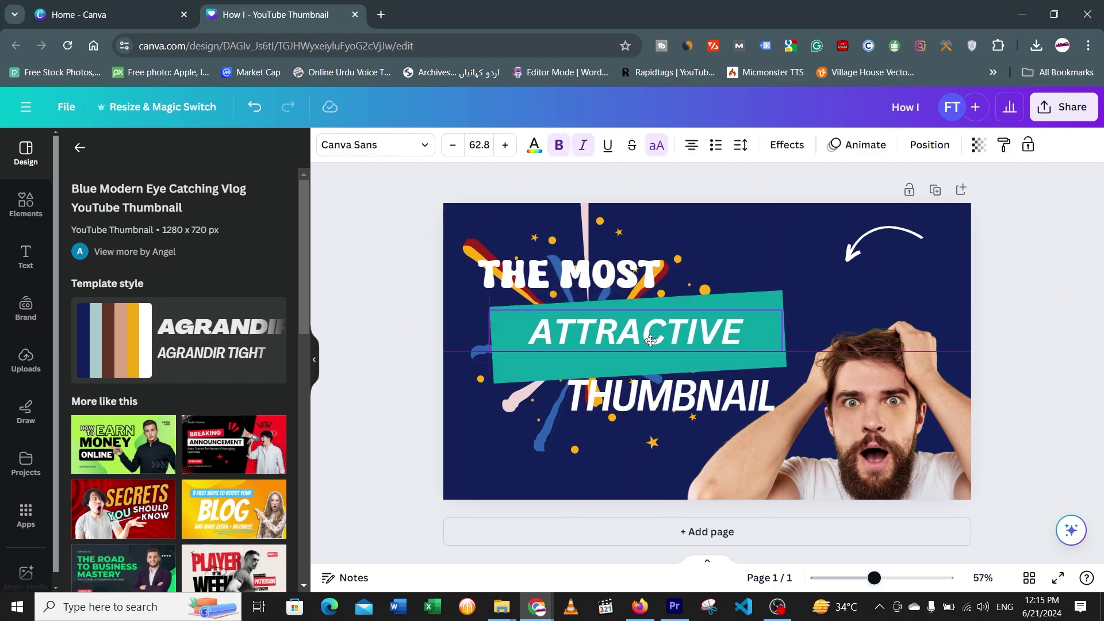
Nudge the THUMBNAIL text slightly lower and move THE MOST to the thumbnail's top edge, right of center.
{"action": "left_click_drag", "start_coordinate": [672, 397], "coordinate": [671, 407]}
{"action": "left_click", "coordinate": [418, 291]}
{"action": "left_click_drag", "start_coordinate": [608, 288], "coordinate": [772, 248]}
{"action": "left_click", "coordinate": [808, 145]}
Change the dark blue page background color to black.
{"action": "left_click", "coordinate": [907, 277]}
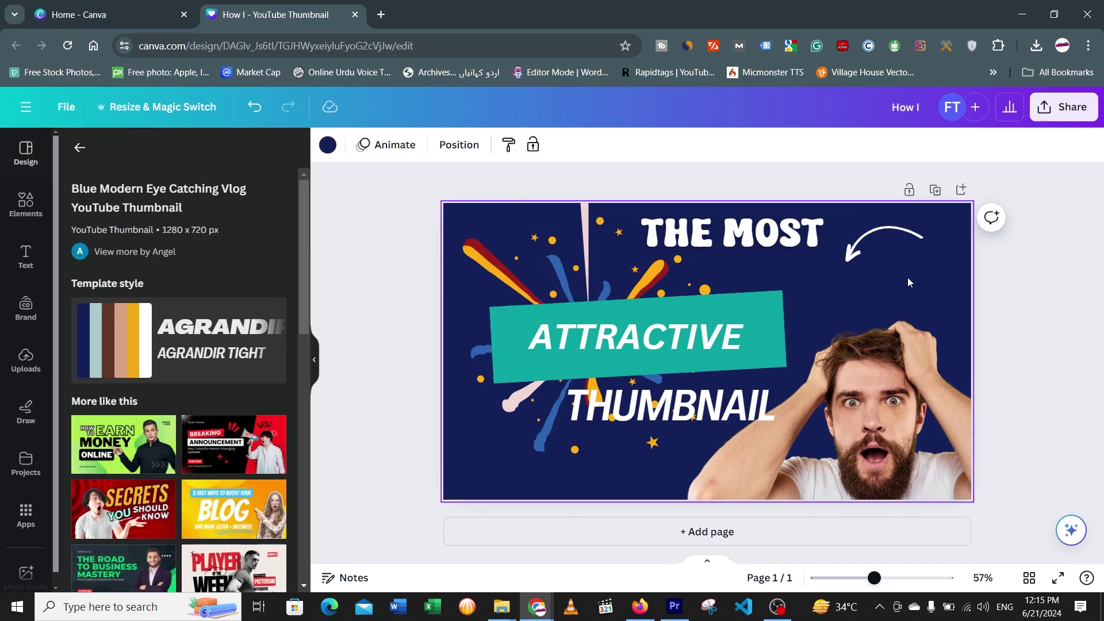
{"action": "left_click", "coordinate": [328, 144]}
{"action": "left_click", "coordinate": [274, 380]}
Shift the THE MOST text slightly right and move the white curved arrow down toward the man's head.
{"action": "left_click_drag", "start_coordinate": [722, 234], "coordinate": [742, 234]}
{"action": "left_click_drag", "start_coordinate": [886, 235], "coordinate": [910, 272]}
Apply the Lift effect to the ATTRACTIVE text and narrow its text box to fit the word.
{"action": "left_click", "coordinate": [590, 342]}
{"action": "left_click", "coordinate": [786, 145]}
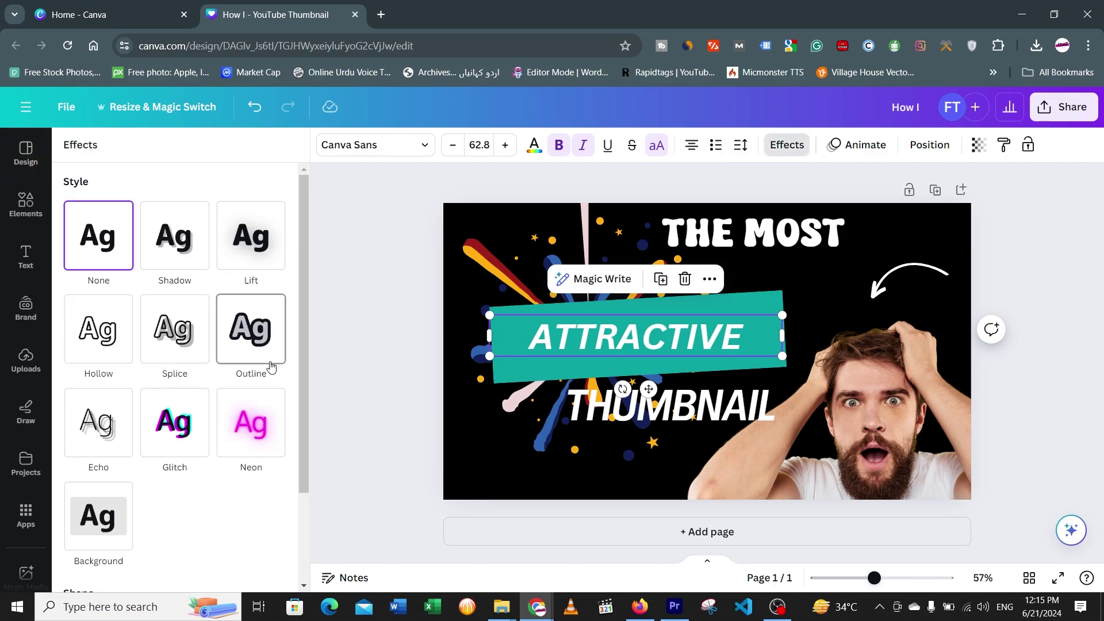
{"action": "left_click", "coordinate": [174, 236]}
{"action": "left_click", "coordinate": [251, 235]}
{"action": "left_click_drag", "start_coordinate": [782, 336], "coordinate": [699, 340]}
Move the THUMBNAIL text to the thumbnail's bottom-left corner and give it the Lift effect.
{"action": "left_click_drag", "start_coordinate": [643, 421], "coordinate": [530, 497]}
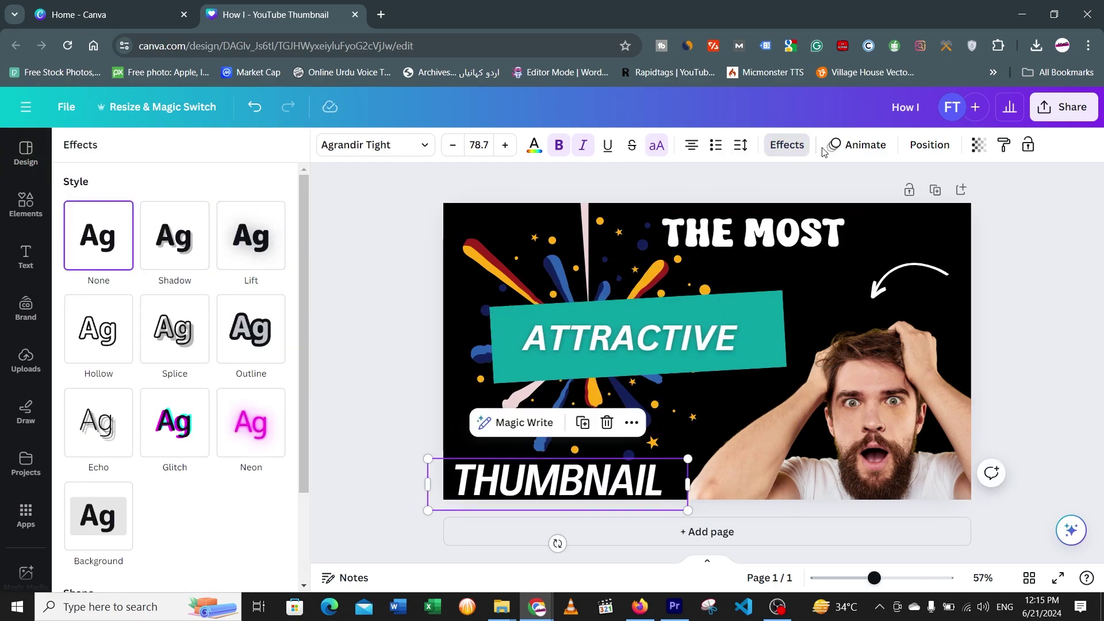
{"action": "left_click", "coordinate": [257, 240]}
Apply the Neon effect to the THE MOST, THUMBNAIL and ATTRACTIVE texts.
{"action": "left_click", "coordinate": [794, 227]}
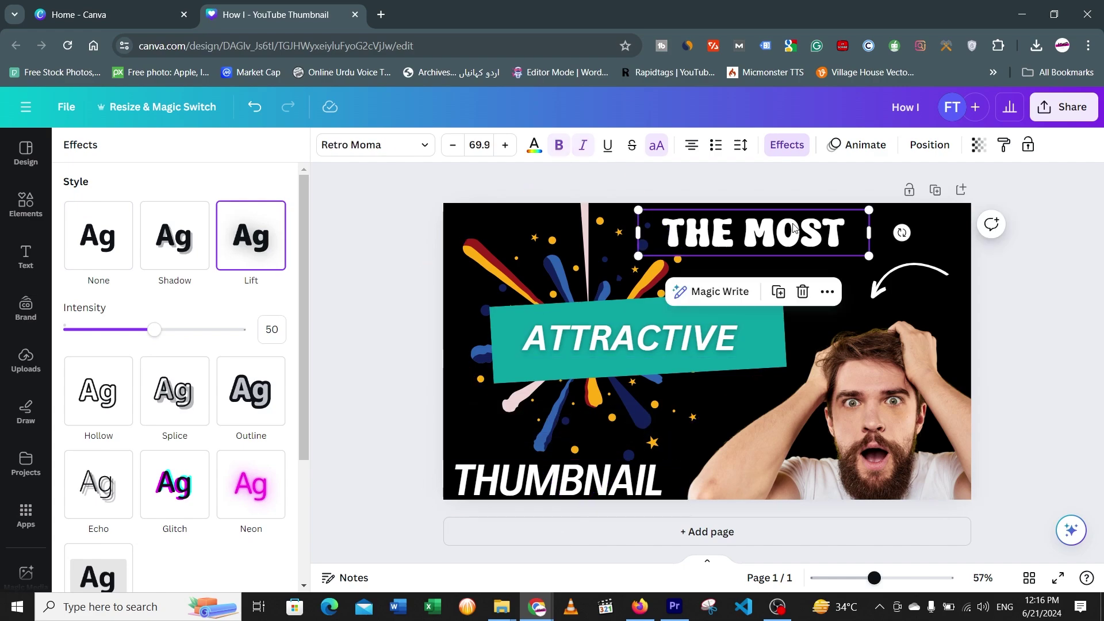
{"action": "left_click", "coordinate": [257, 488]}
{"action": "left_click", "coordinate": [493, 488]}
{"action": "left_click", "coordinate": [251, 485]}
{"action": "left_click", "coordinate": [388, 416]}
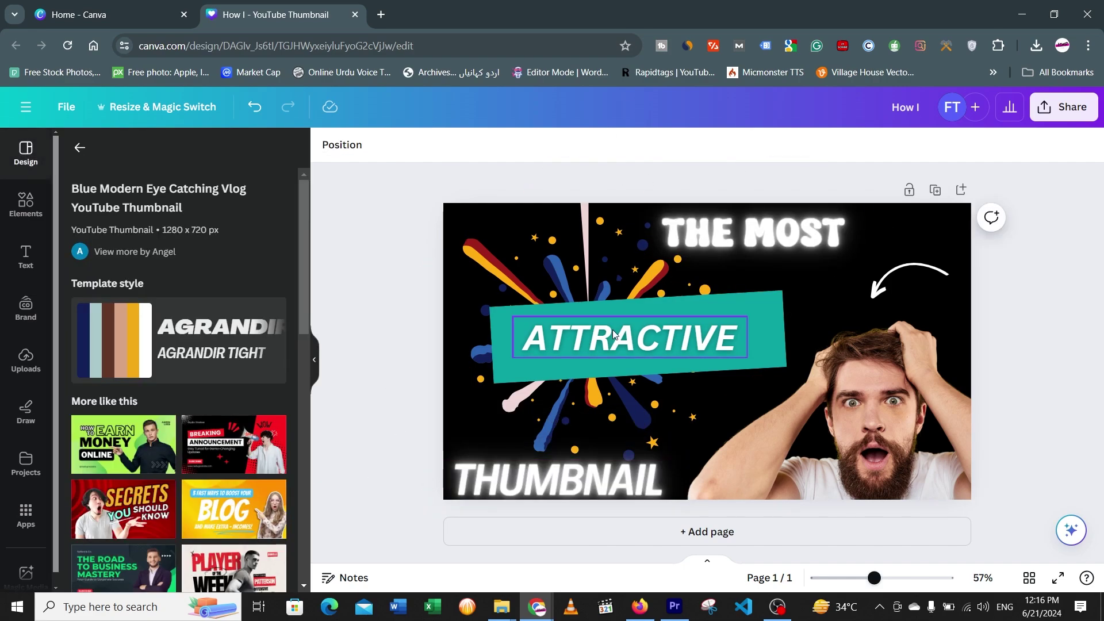
{"action": "left_click", "coordinate": [630, 338]}
{"action": "left_click", "coordinate": [776, 151]}
{"action": "left_click", "coordinate": [251, 488]}
{"action": "left_click", "coordinate": [388, 426]}
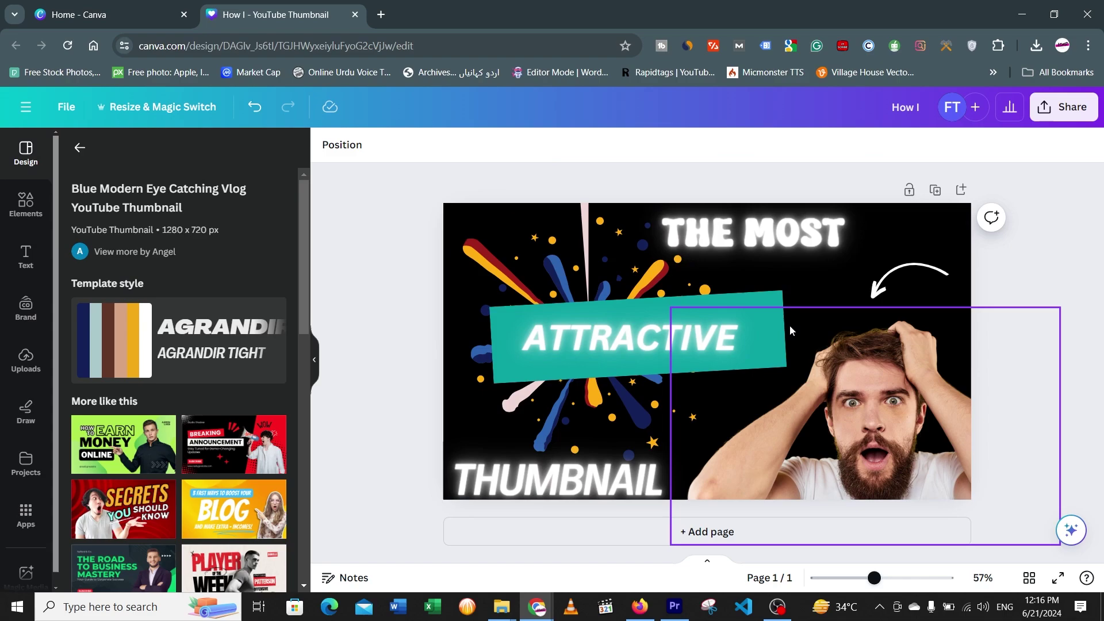
Fill the banner with a horizontal gradient from rust red to pink and recenter the ATTRACTIVE text on it.
{"action": "left_click", "coordinate": [768, 327]}
{"action": "left_click", "coordinate": [399, 147]}
{"action": "left_click", "coordinate": [197, 383]}
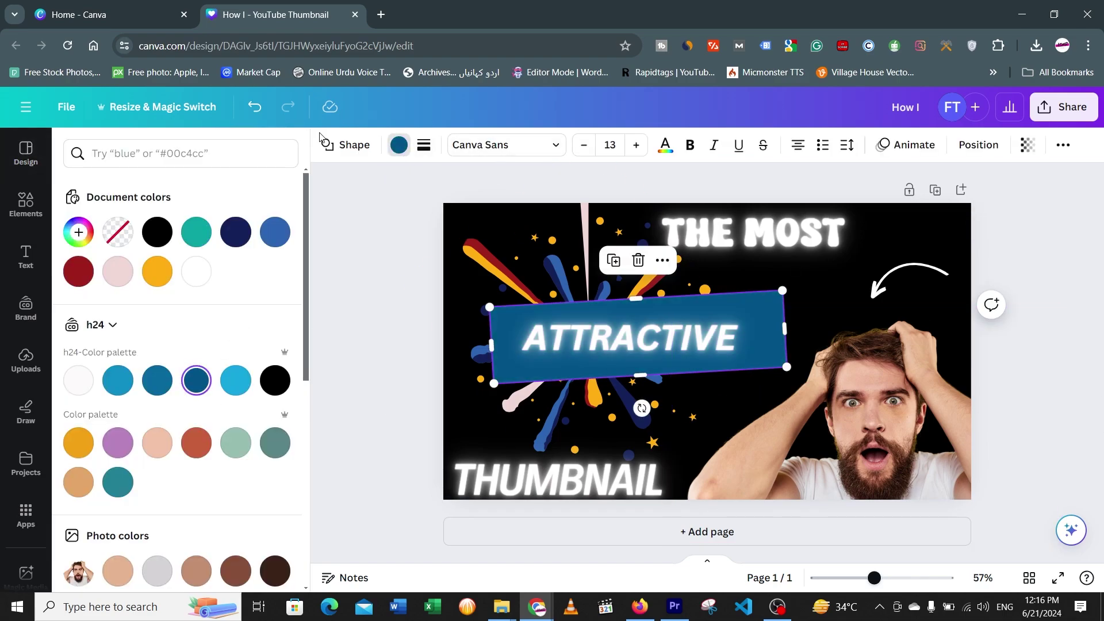
{"action": "left_click", "coordinate": [78, 232]}
{"action": "left_click", "coordinate": [228, 272]}
{"action": "left_click", "coordinate": [118, 443]}
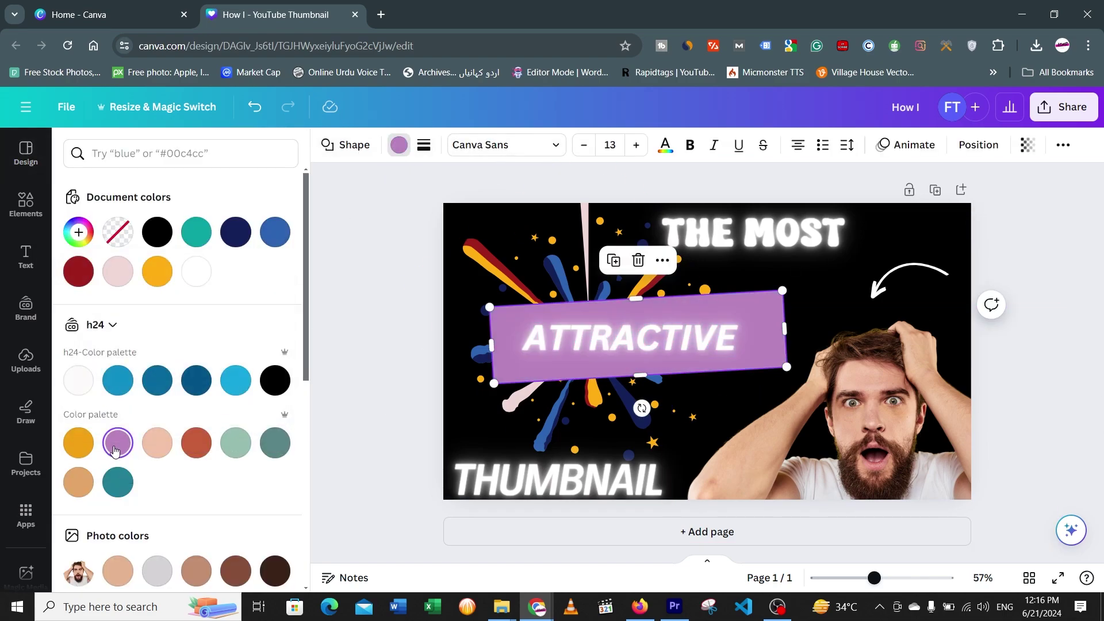
{"action": "left_click", "coordinate": [196, 443]}
{"action": "left_click", "coordinate": [78, 232]}
{"action": "left_click", "coordinate": [226, 271]}
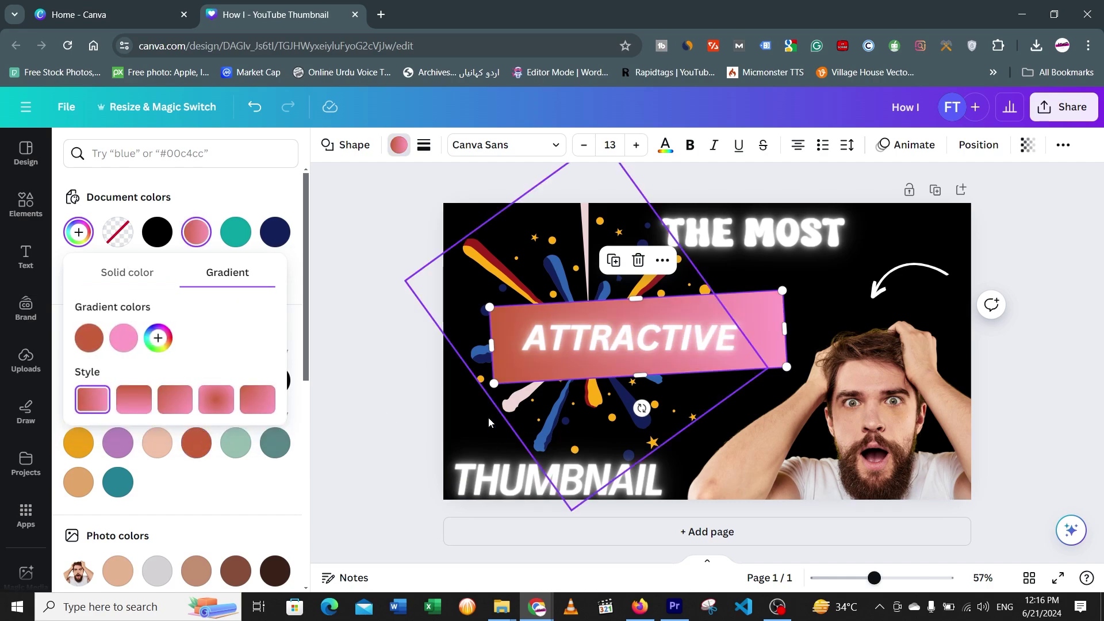
{"action": "left_click", "coordinate": [641, 351]}
Give the page background a radial gradient from black to gray and shift the man's photo slightly up and right.
{"action": "left_click", "coordinate": [874, 251]}
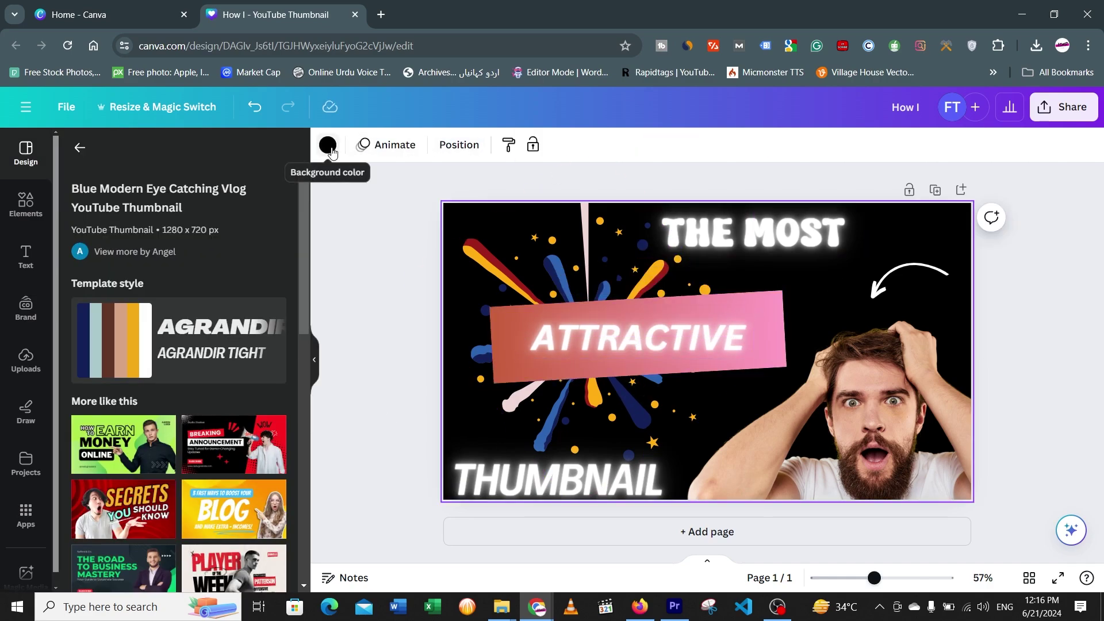
{"action": "left_click", "coordinate": [328, 145]}
{"action": "left_click", "coordinate": [78, 232]}
{"action": "left_click", "coordinate": [227, 271]}
{"action": "left_click", "coordinate": [216, 394]}
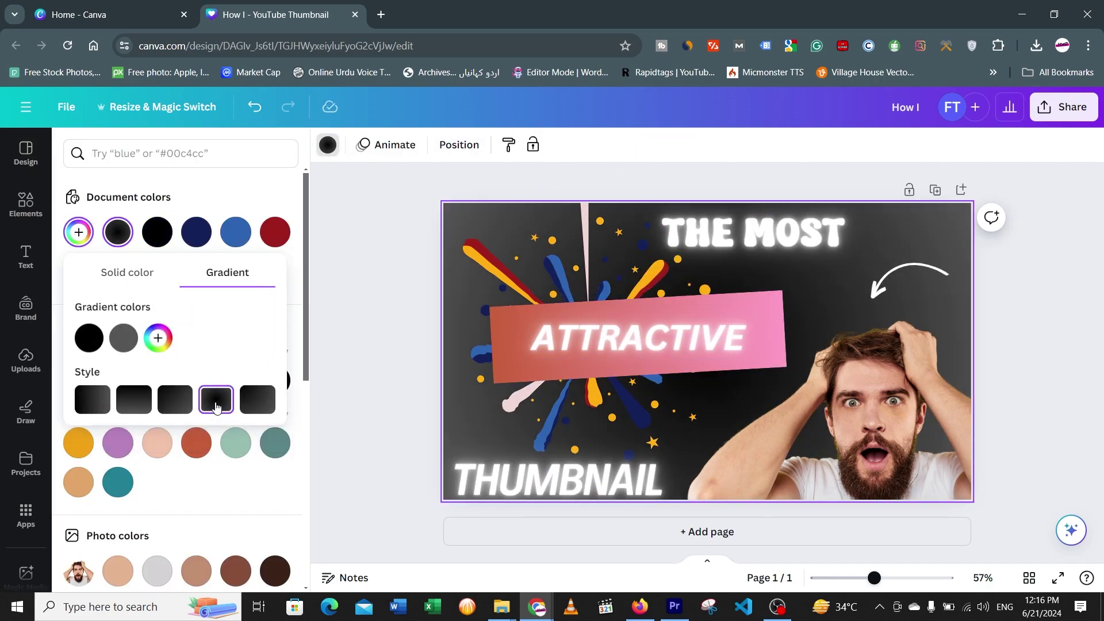
{"action": "left_click", "coordinate": [889, 458]}
{"action": "left_click_drag", "start_coordinate": [889, 457], "coordinate": [900, 440]}
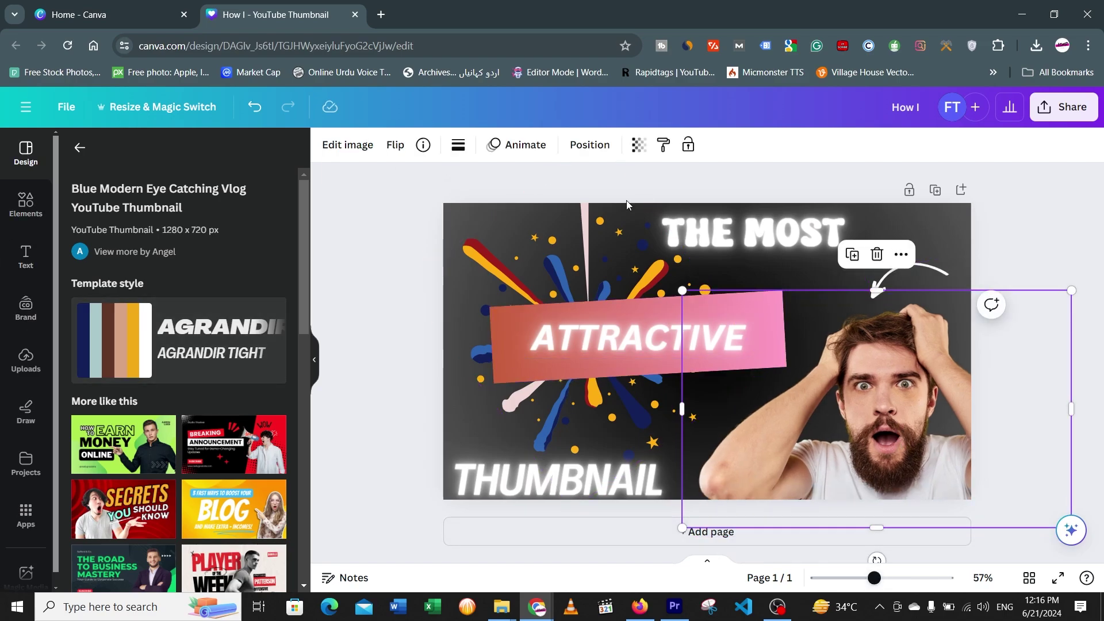
Add a second page and insert brand title text in Gulfs Display reading "How To Create A Thumbnail For Youtube Videos In Canva".
{"action": "scroll", "coordinate": [677, 532], "scroll_direction": "down", "scroll_amount": 1}
{"action": "left_click", "coordinate": [670, 506]}
{"action": "left_click", "coordinate": [26, 257]}
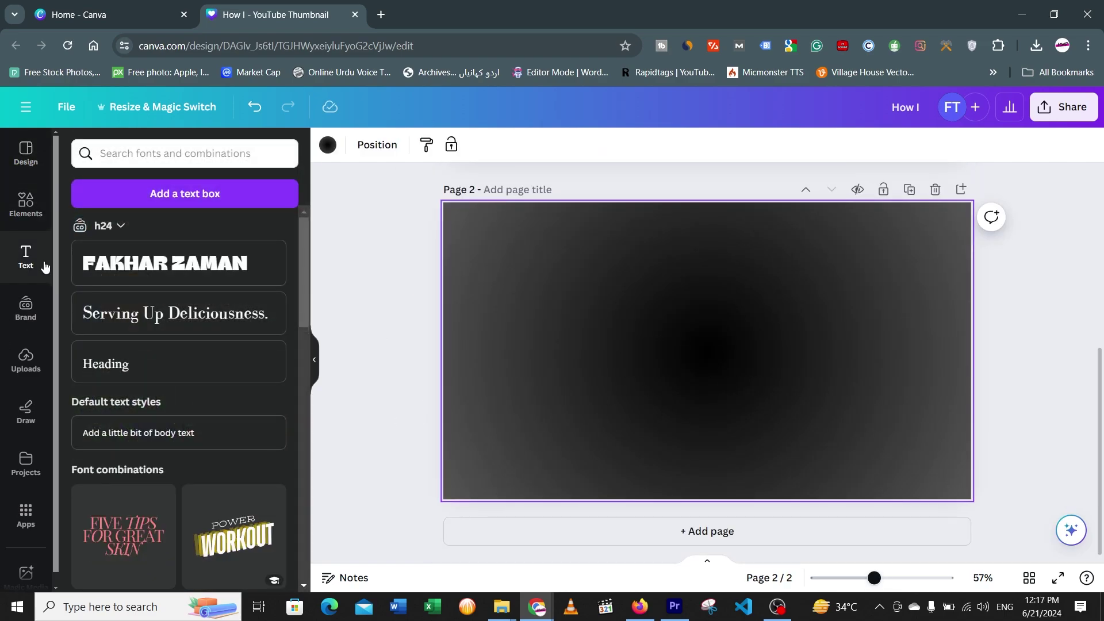
{"action": "left_click", "coordinate": [173, 263]}
{"action": "type", "text": "Hoe"}
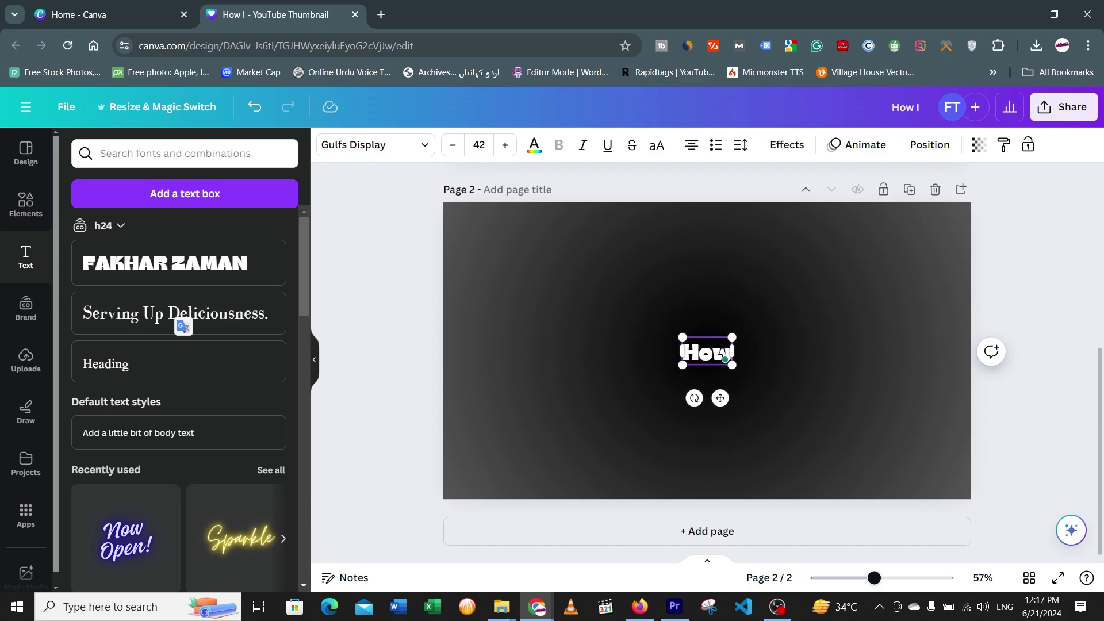
{"action": "type", "text": " To Create"}
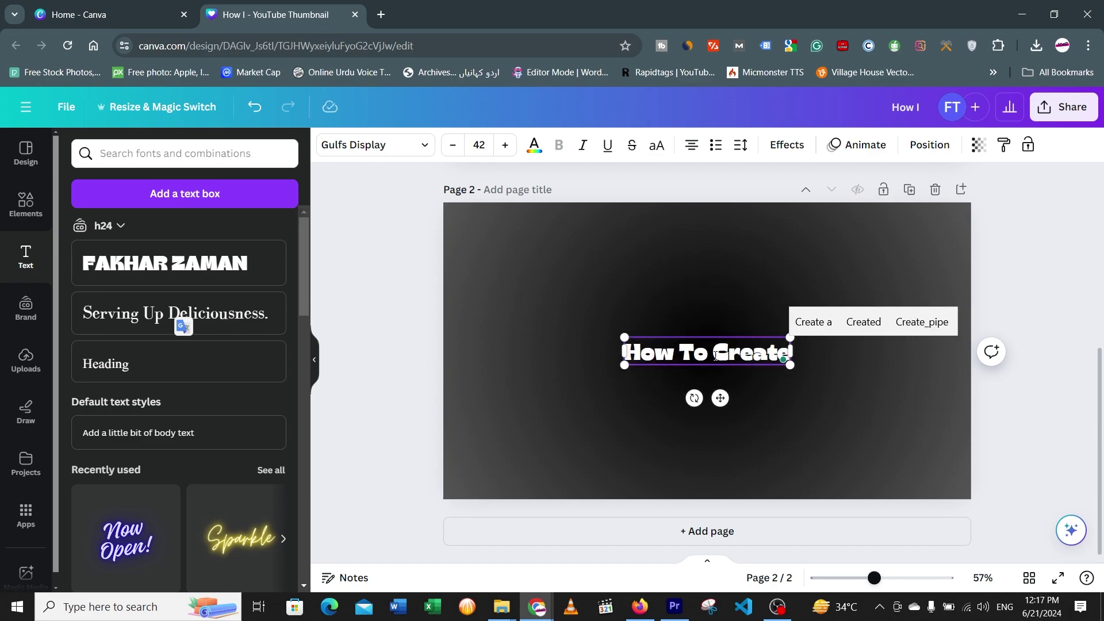
{"action": "type", "text": " A"}
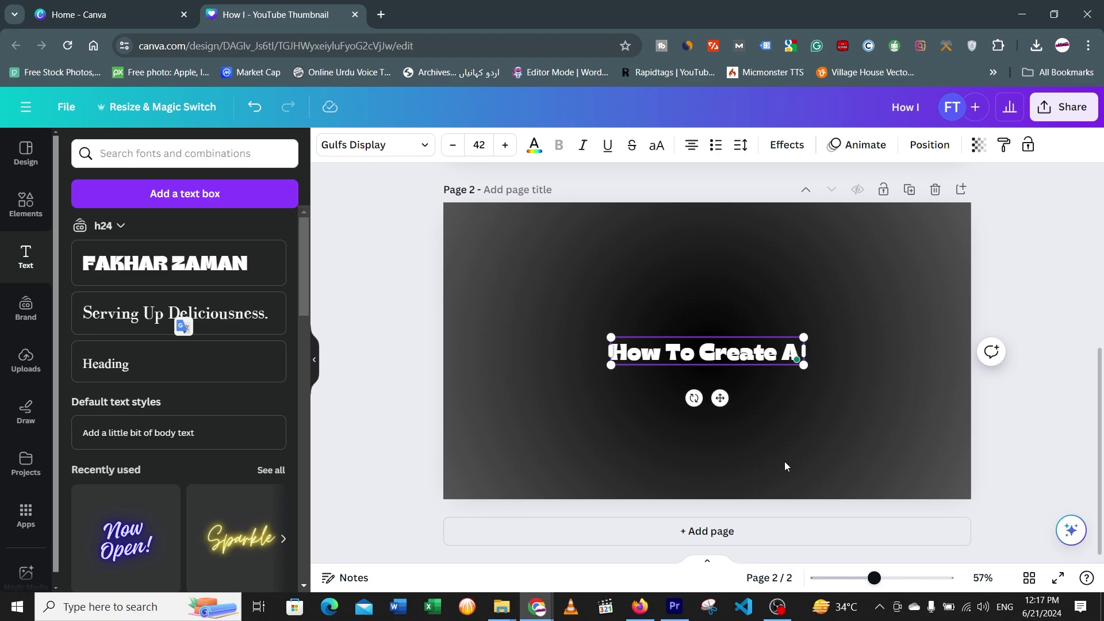
{"action": "type", "text": " Thumbnail For Y"}
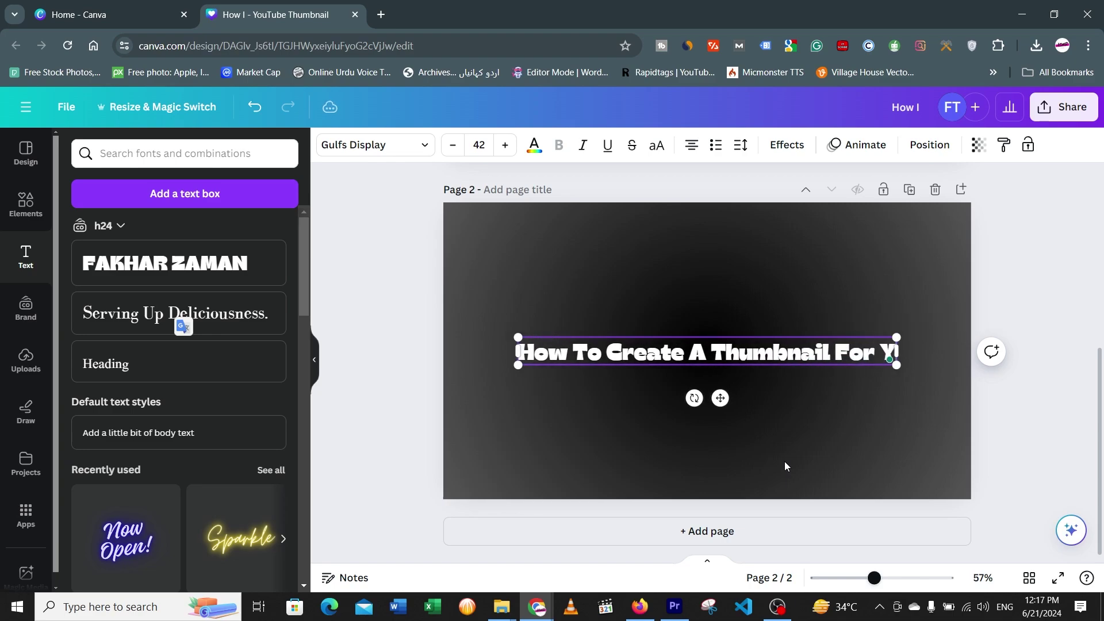
{"action": "type", "text": "outube Videos"}
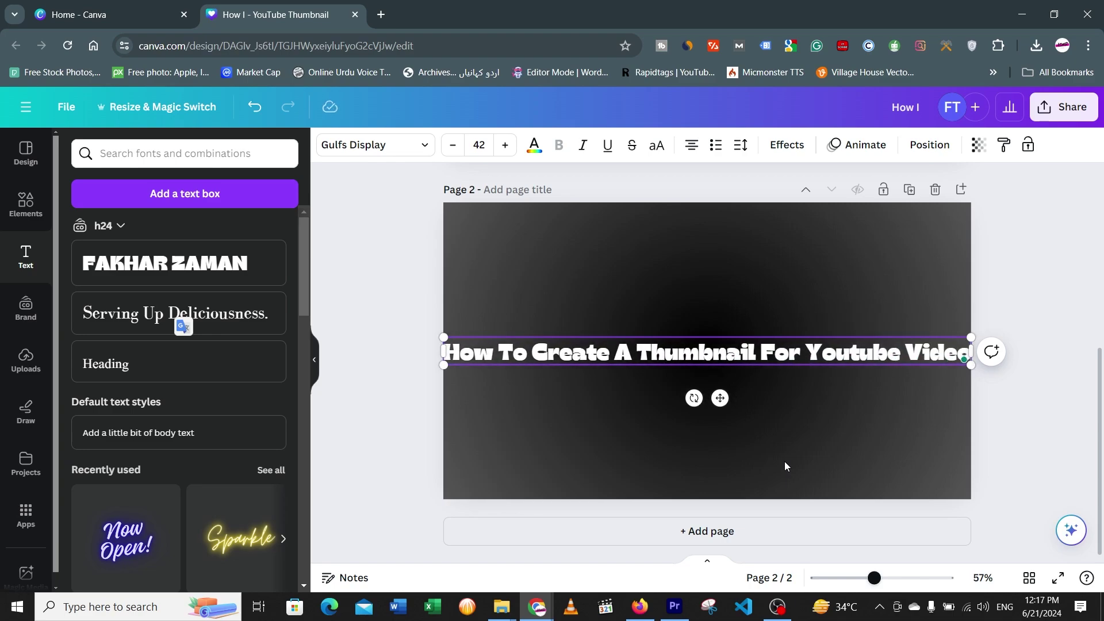
{"action": "type", "text": " In Canva"}
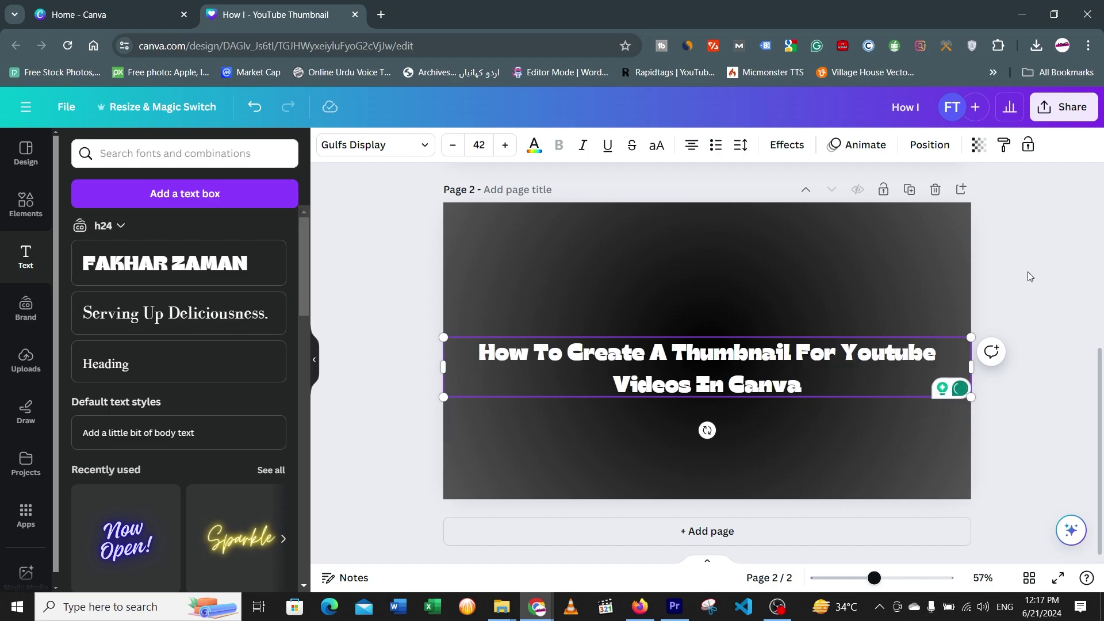
Narrow the title's text box, move it to the page's upper middle and change "Videos" to "Video".
{"action": "left_click_drag", "start_coordinate": [972, 373], "coordinate": [837, 373]}
{"action": "left_click_drag", "start_coordinate": [645, 385], "coordinate": [721, 329]}
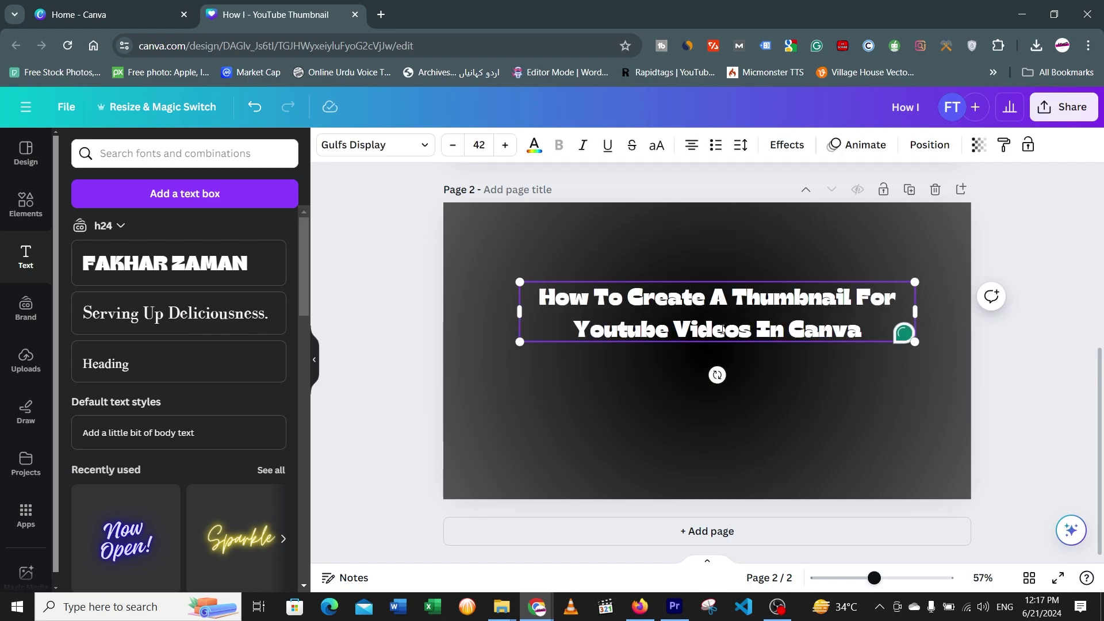
{"action": "key", "text": "BackSpace"}
{"action": "key", "text": "Escape"}
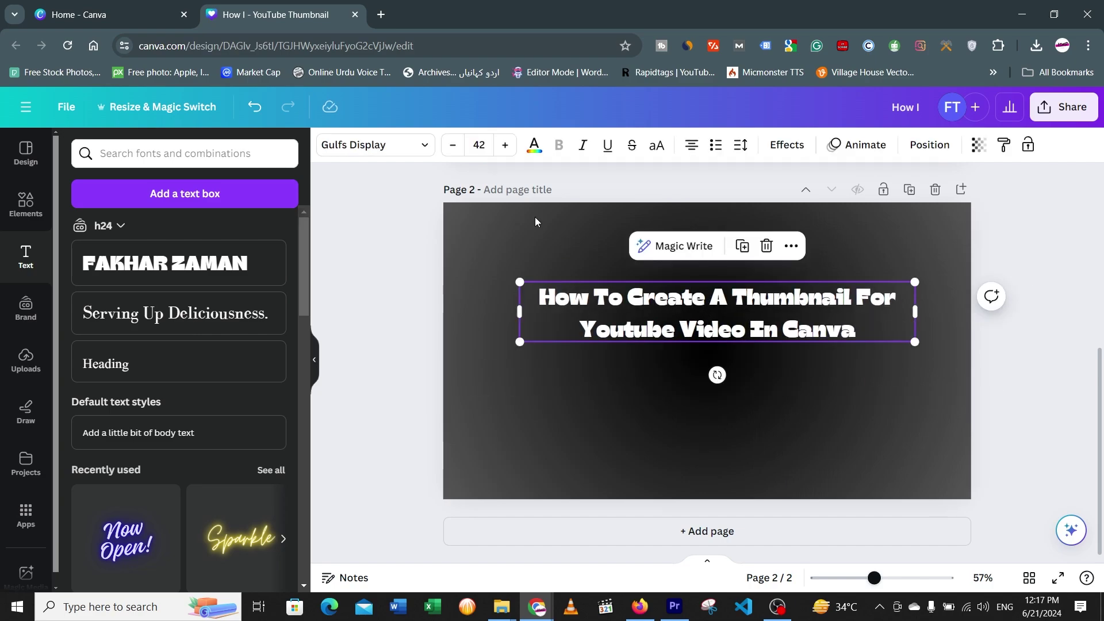
Change the title's font to bold Canva Sans.
{"action": "left_click", "coordinate": [374, 144]}
{"action": "scroll", "coordinate": [143, 362], "scroll_direction": "up", "scroll_amount": 5}
{"action": "left_click", "coordinate": [145, 362]}
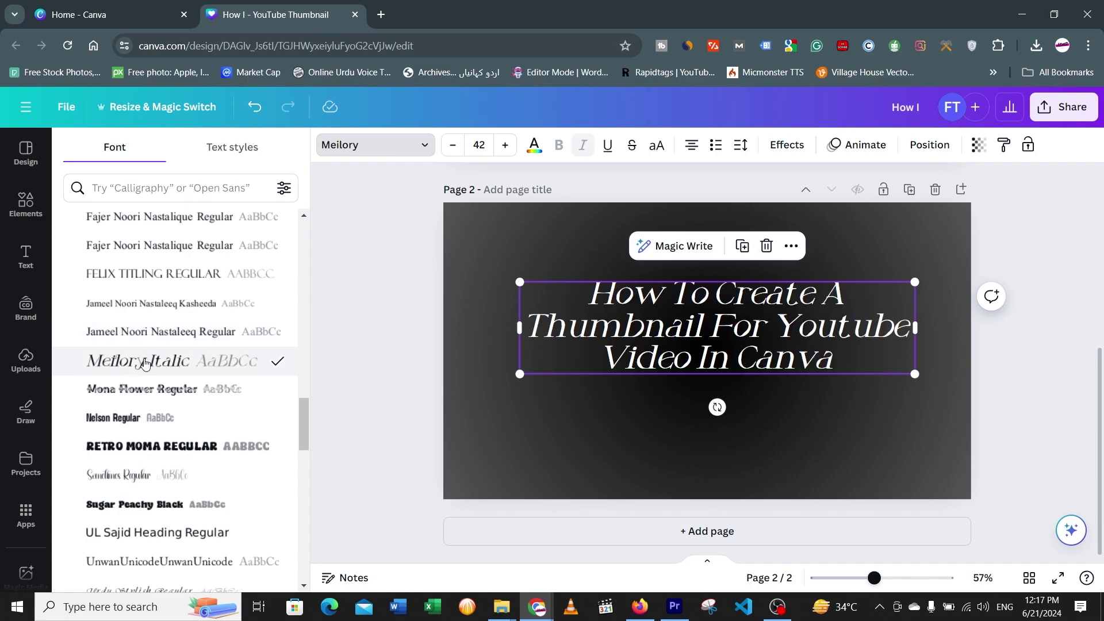
{"action": "left_click", "coordinate": [135, 505]}
{"action": "scroll", "coordinate": [144, 460], "scroll_direction": "down", "scroll_amount": 5}
{"action": "left_click", "coordinate": [117, 429]}
Narrow the text box and break the title into four lines: "How To Create", "A Thumbnail", "For Youtube Video", "In Canva".
{"action": "left_click_drag", "start_coordinate": [914, 311], "coordinate": [773, 325]}
{"action": "left_click", "coordinate": [720, 297]}
{"action": "key", "text": "BackSpace"}
{"action": "key", "text": "Return"}
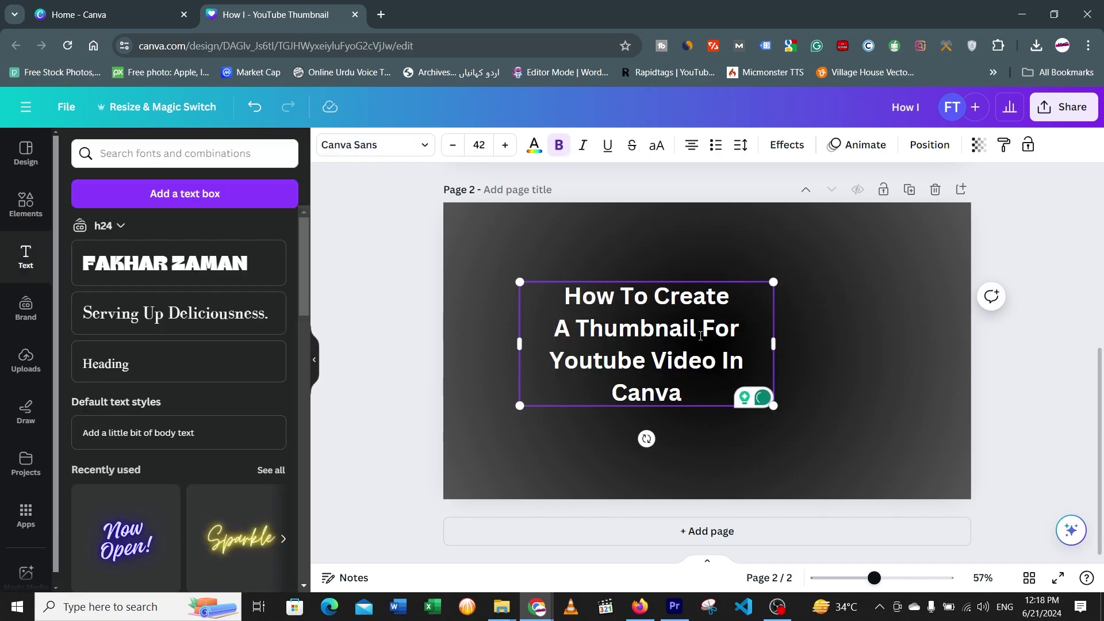
{"action": "left_click", "coordinate": [701, 336]}
{"action": "key", "text": "BackSpace"}
{"action": "key", "text": "Return"}
{"action": "left_click", "coordinate": [737, 361]}
{"action": "key", "text": "BackSpace"}
{"action": "key", "text": "Return"}
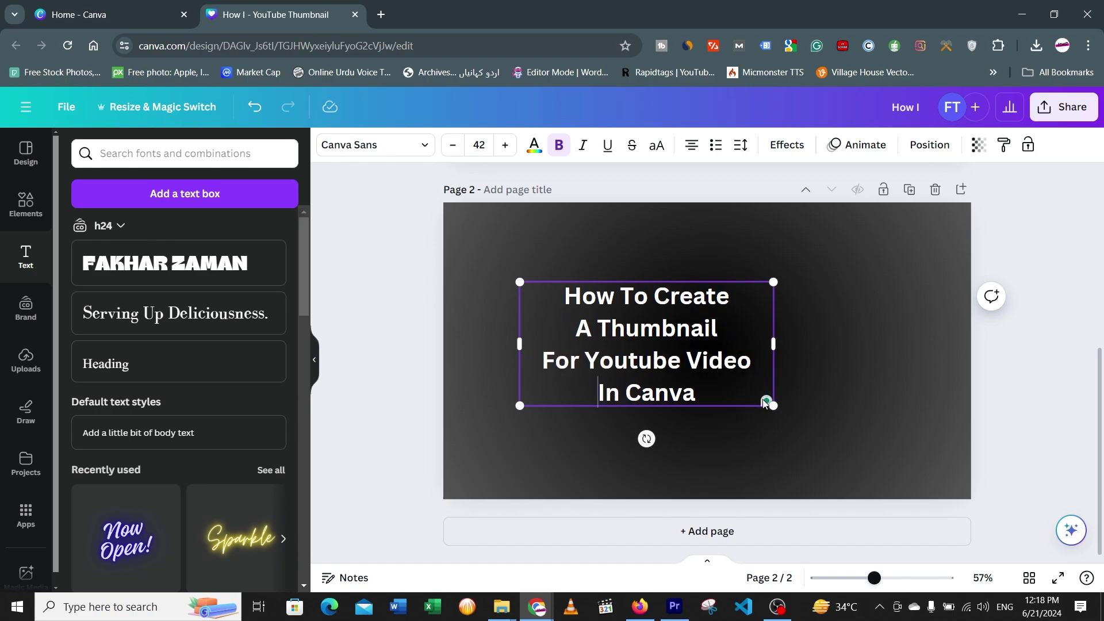
{"action": "left_click_drag", "start_coordinate": [773, 344], "coordinate": [734, 345]}
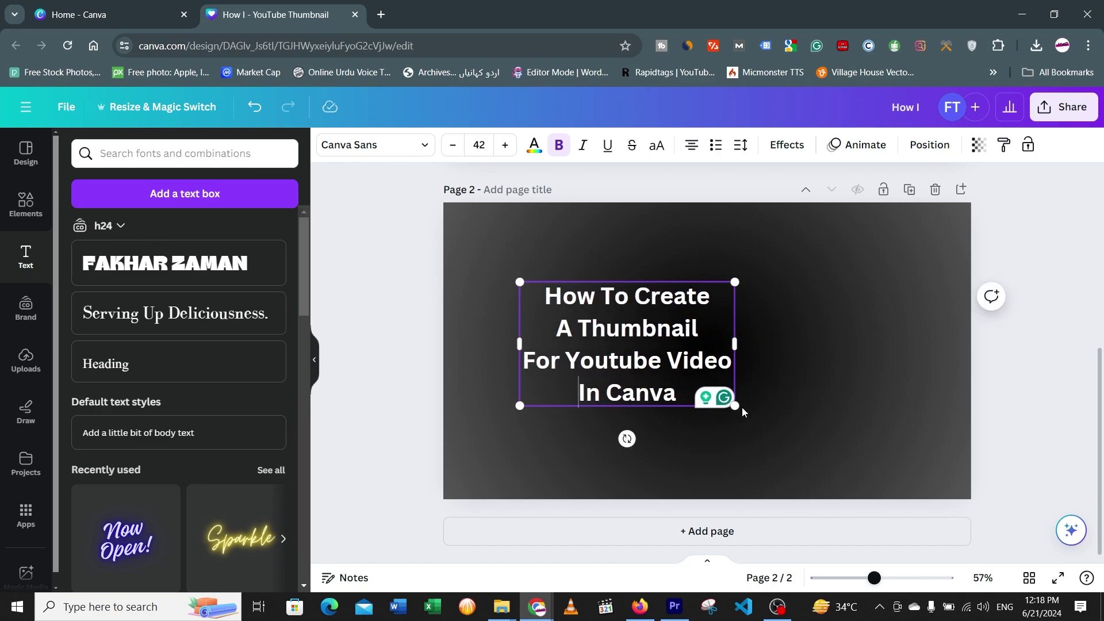
Enlarge the title to about size 67.7 centered on the page and apply the Lift effect.
{"action": "left_click_drag", "start_coordinate": [736, 406], "coordinate": [866, 481]}
{"action": "left_click_drag", "start_coordinate": [692, 372], "coordinate": [707, 341]}
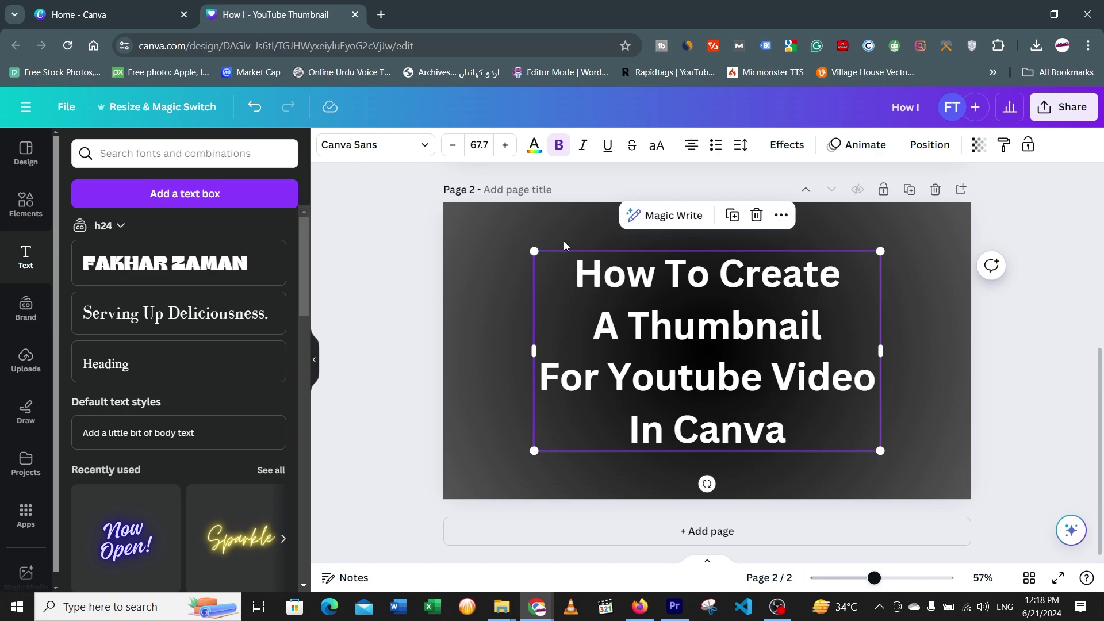
{"action": "left_click", "coordinate": [787, 145]}
{"action": "left_click", "coordinate": [257, 244]}
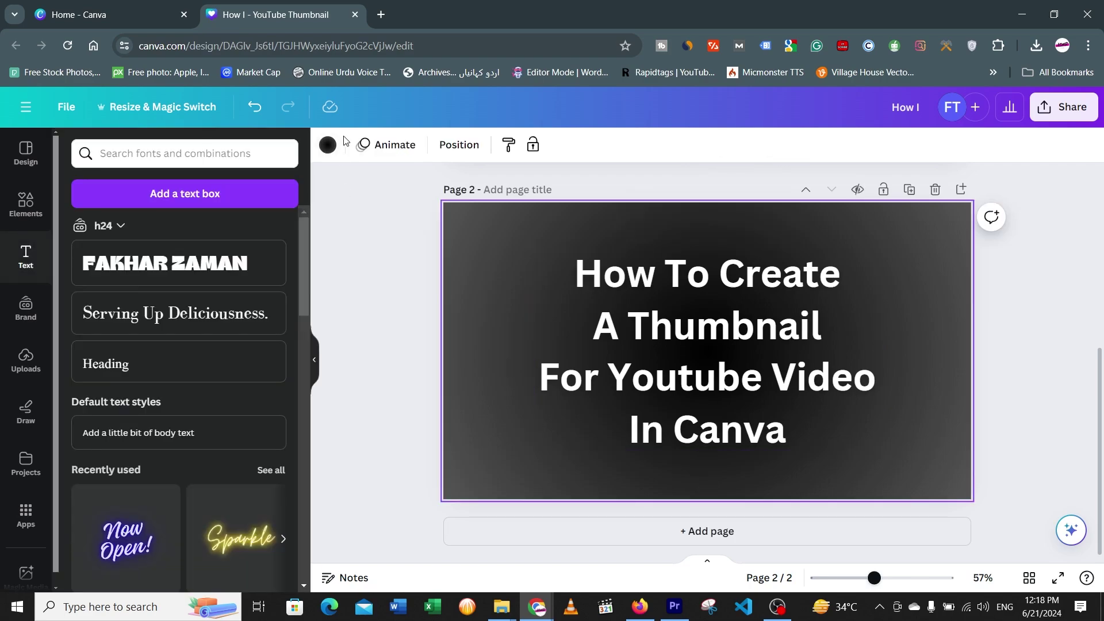
Give page 2's background a gradient from dark red #9f1f1b in the top-left corner to pink.
{"action": "left_click", "coordinate": [327, 144]}
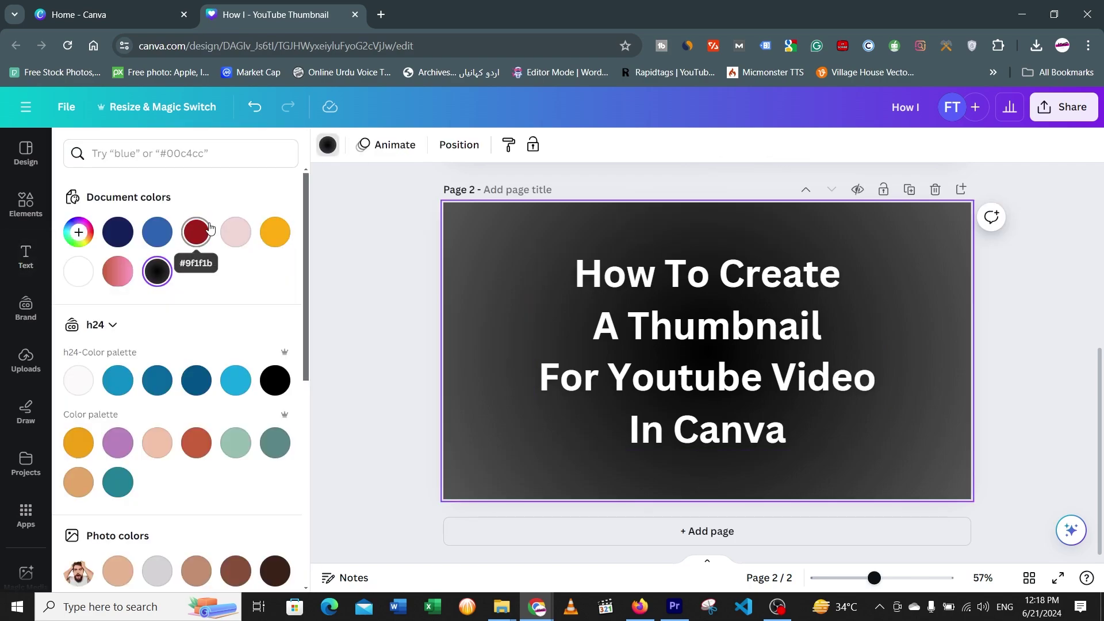
{"action": "left_click", "coordinate": [196, 232]}
{"action": "left_click", "coordinate": [79, 232]}
{"action": "left_click", "coordinate": [234, 275]}
{"action": "left_click", "coordinate": [230, 392]}
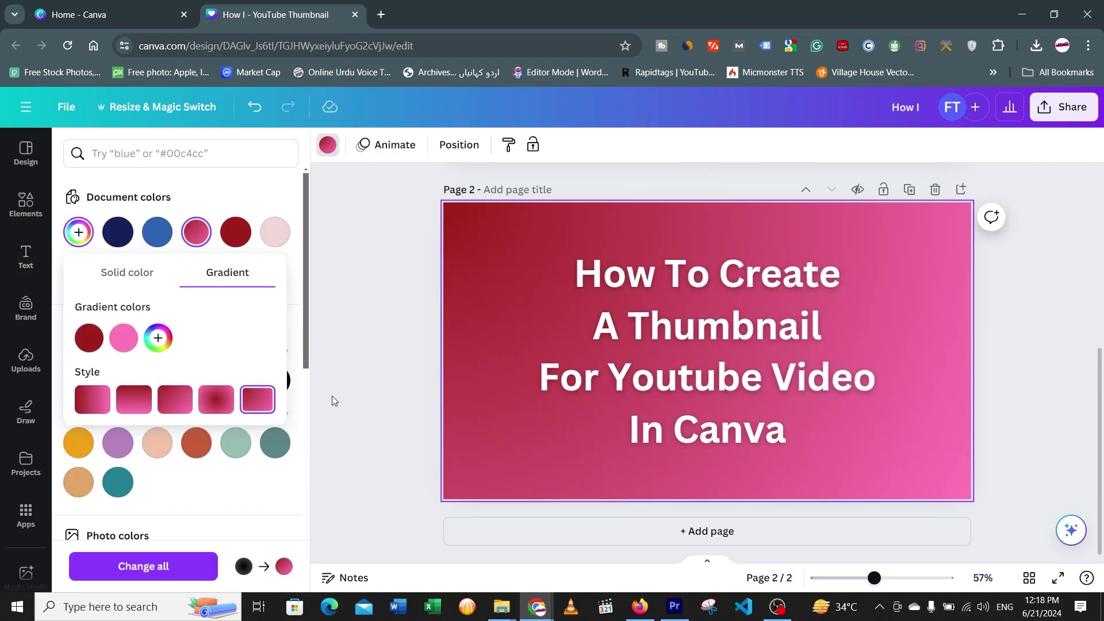
{"action": "left_click", "coordinate": [678, 371]}
Search the elements for "canva logo" and insert the round Canva logo from the photo results.
{"action": "left_click", "coordinate": [26, 203]}
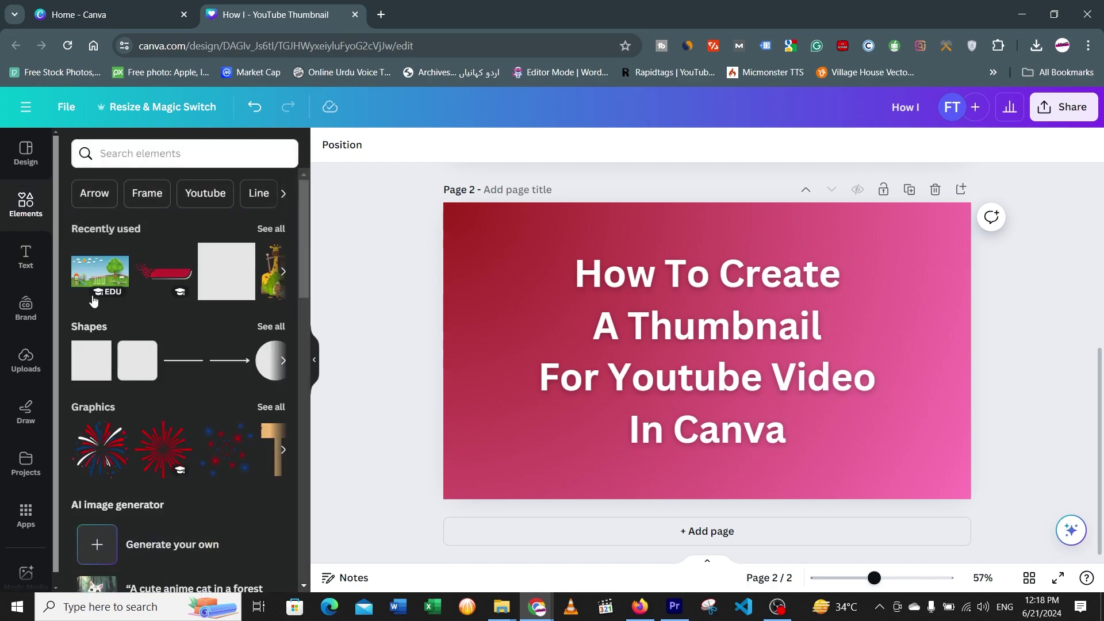
{"action": "left_click", "coordinate": [155, 153]}
{"action": "type", "text": "canva"}
{"action": "left_click", "coordinate": [142, 223]}
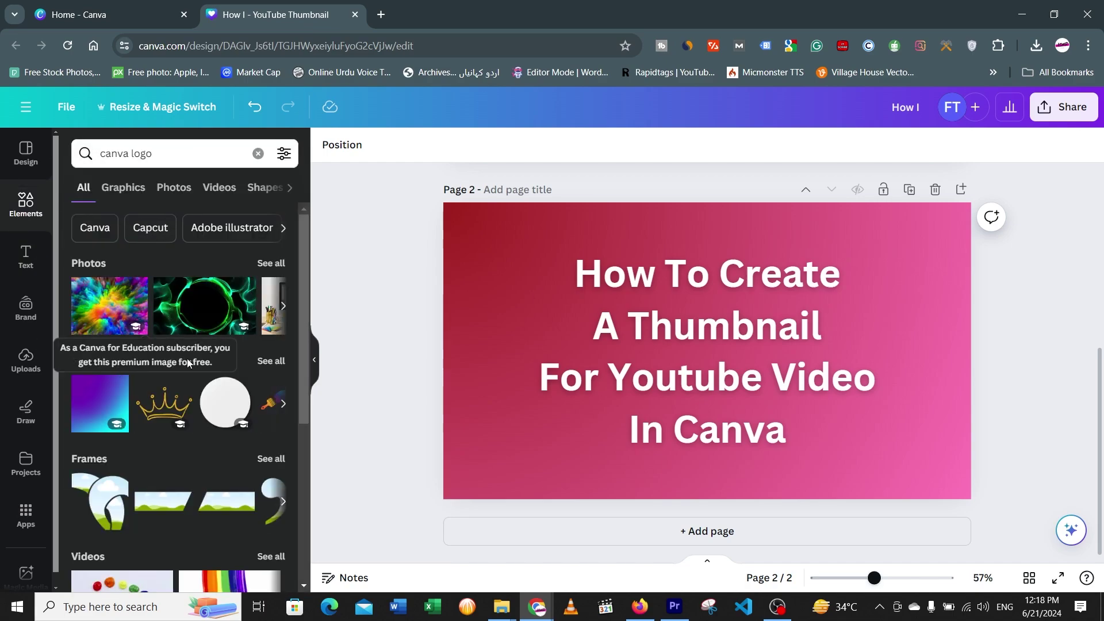
{"action": "left_click", "coordinate": [277, 263]}
{"action": "left_click", "coordinate": [240, 466]}
Shrink the Canva logo and place it just right of the title's "In Canva" line.
{"action": "left_click_drag", "start_coordinate": [828, 470], "coordinate": [689, 332]}
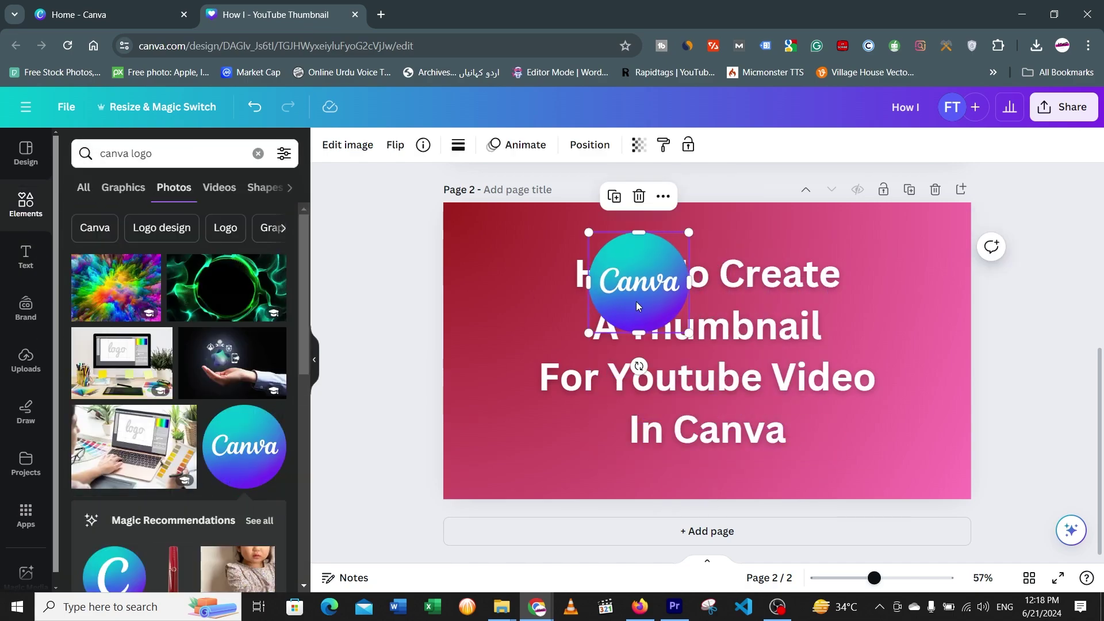
{"action": "left_click_drag", "start_coordinate": [636, 302], "coordinate": [834, 467]}
{"action": "left_click_drag", "start_coordinate": [792, 399], "coordinate": [799, 406]}
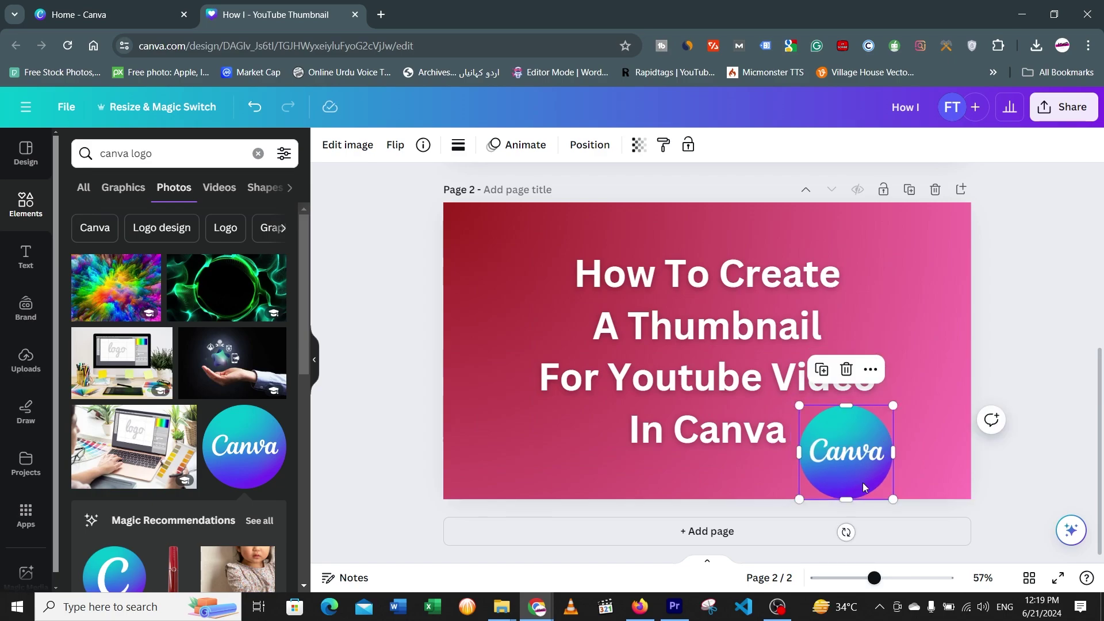
{"action": "left_click_drag", "start_coordinate": [862, 481], "coordinate": [858, 473]}
Search the elements for "Youtube logo", insert the round red YouTube logo from the graphics, and place it in page 2's upper-left corner.
{"action": "type", "text": "Y"}
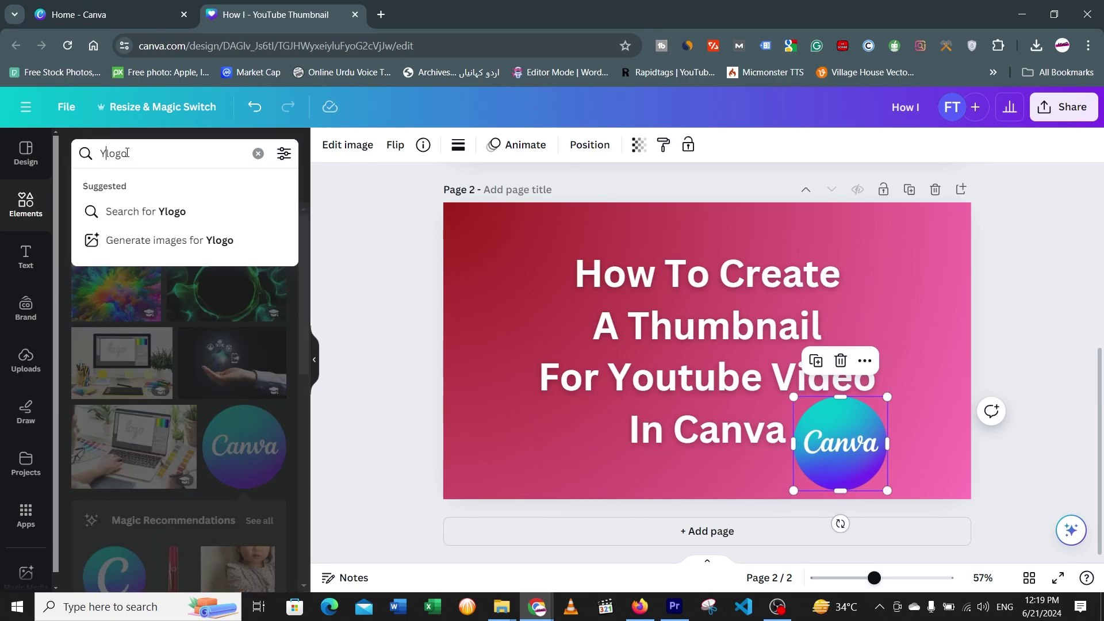
{"action": "type", "text": "outube"}
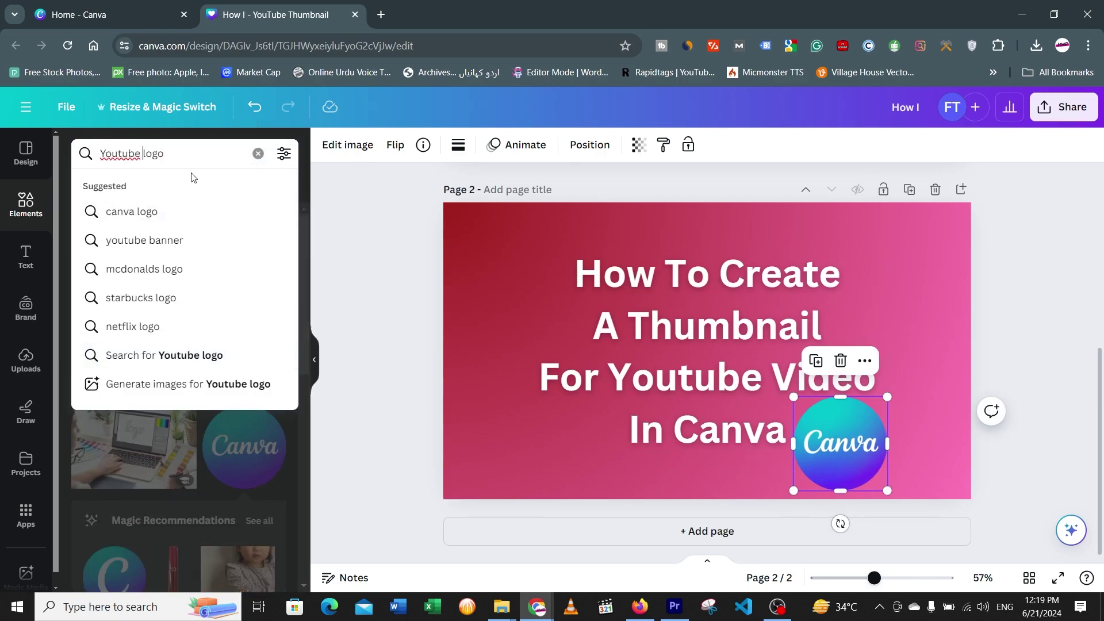
{"action": "key", "text": "Return"}
{"action": "left_click", "coordinate": [84, 188]}
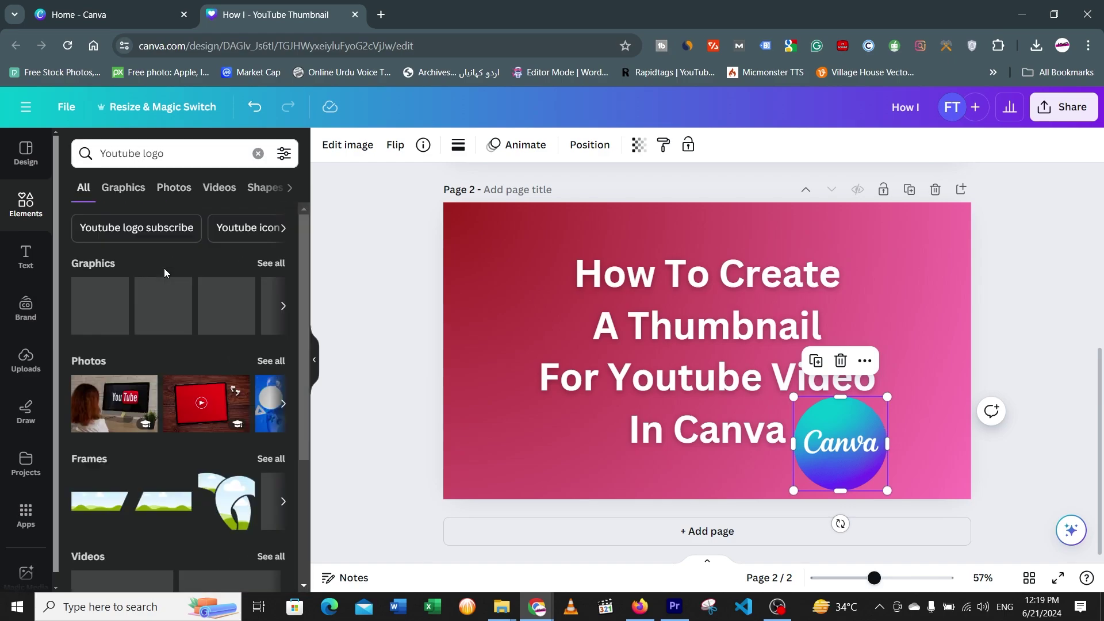
{"action": "left_click", "coordinate": [271, 260]}
{"action": "left_click", "coordinate": [113, 433]}
{"action": "left_click_drag", "start_coordinate": [711, 384], "coordinate": [513, 301]}
Change page 2's background to the solid pale green from the brand color palette.
{"action": "left_click", "coordinate": [590, 233]}
{"action": "left_click", "coordinate": [327, 145]}
{"action": "left_click", "coordinate": [197, 271]}
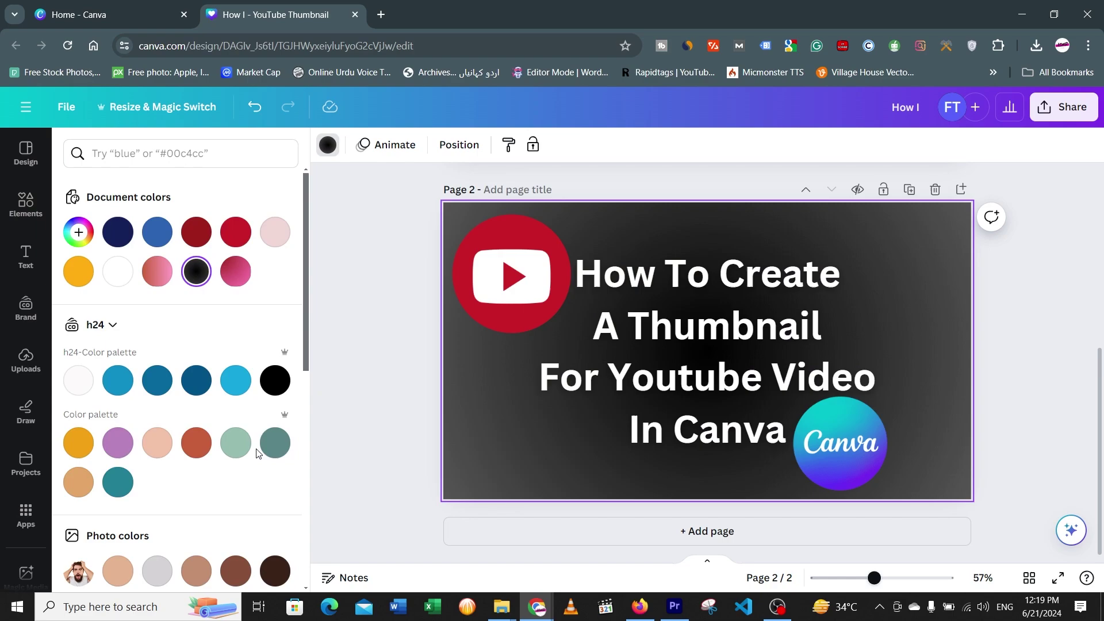
{"action": "left_click", "coordinate": [237, 443]}
{"action": "left_click", "coordinate": [741, 347]}
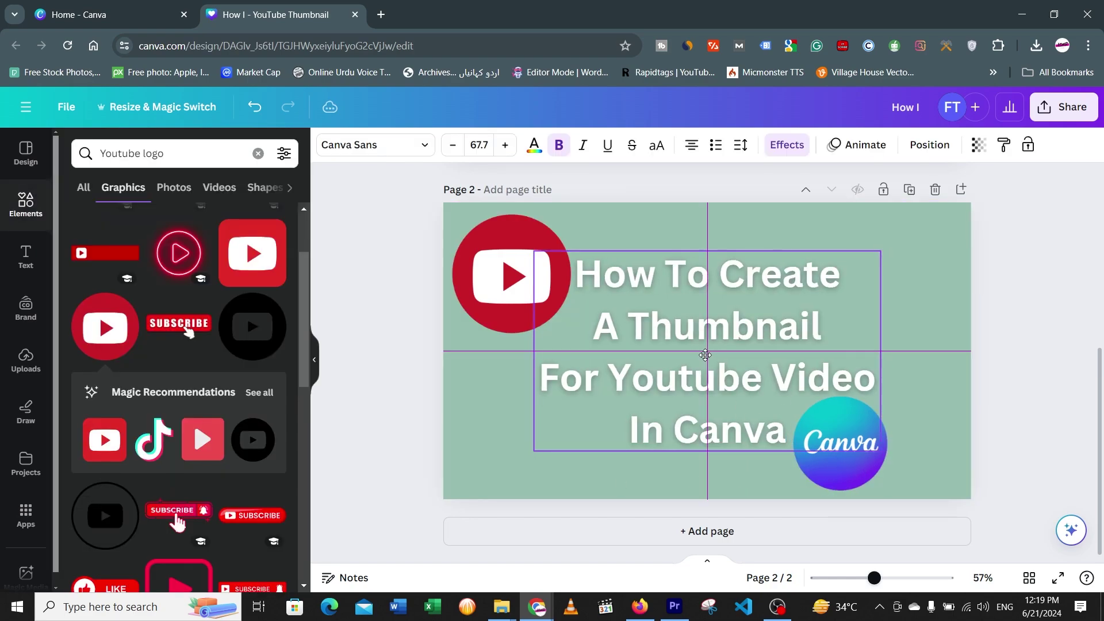
Resize the YouTube logo to match the Canva logo, placing it left of the title's first lines and the Canva logo beside "In Canva".
{"action": "left_click_drag", "start_coordinate": [846, 469], "coordinate": [509, 357]}
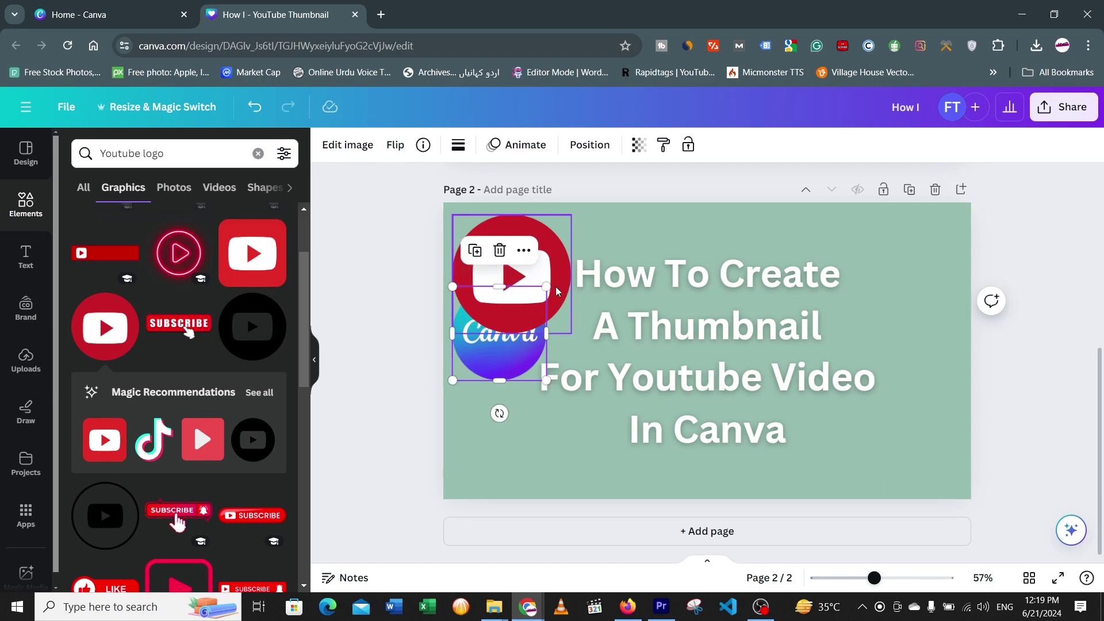
{"action": "left_click_drag", "start_coordinate": [509, 276], "coordinate": [508, 347]}
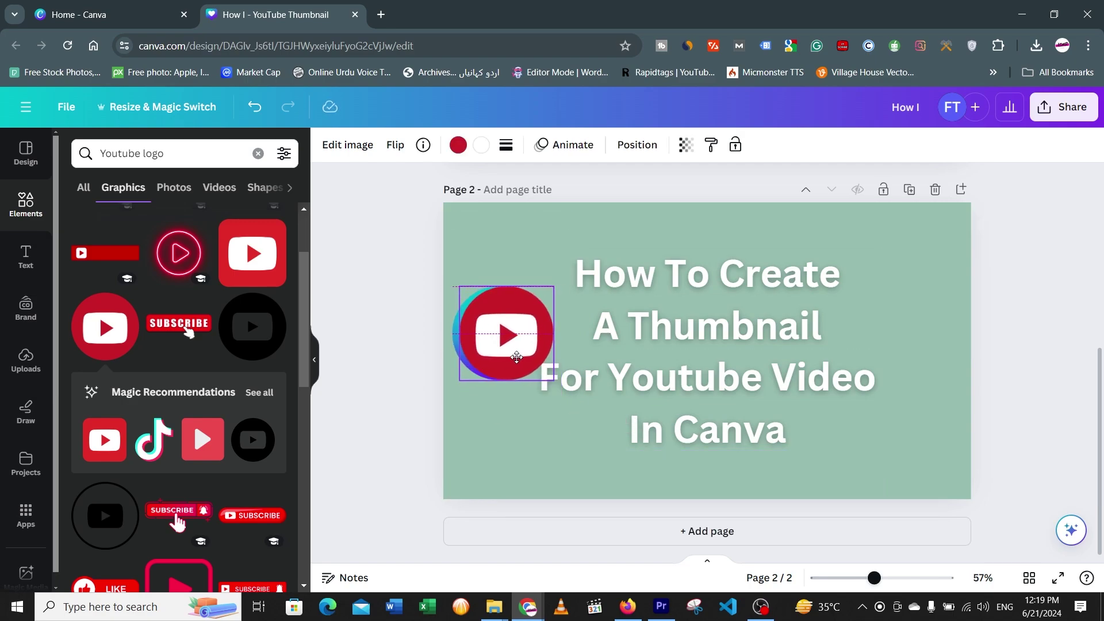
{"action": "left_click_drag", "start_coordinate": [513, 349], "coordinate": [517, 271]}
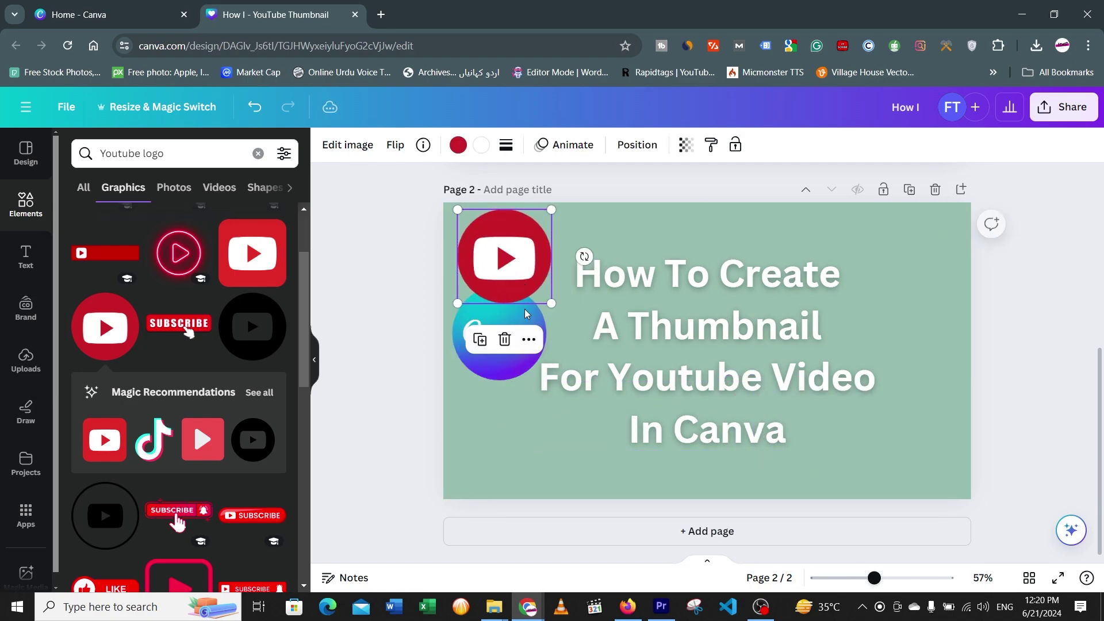
{"action": "left_click_drag", "start_coordinate": [492, 358], "coordinate": [827, 472]}
{"action": "left_click_drag", "start_coordinate": [485, 268], "coordinate": [501, 312]}
{"action": "left_click_drag", "start_coordinate": [848, 468], "coordinate": [850, 466]}
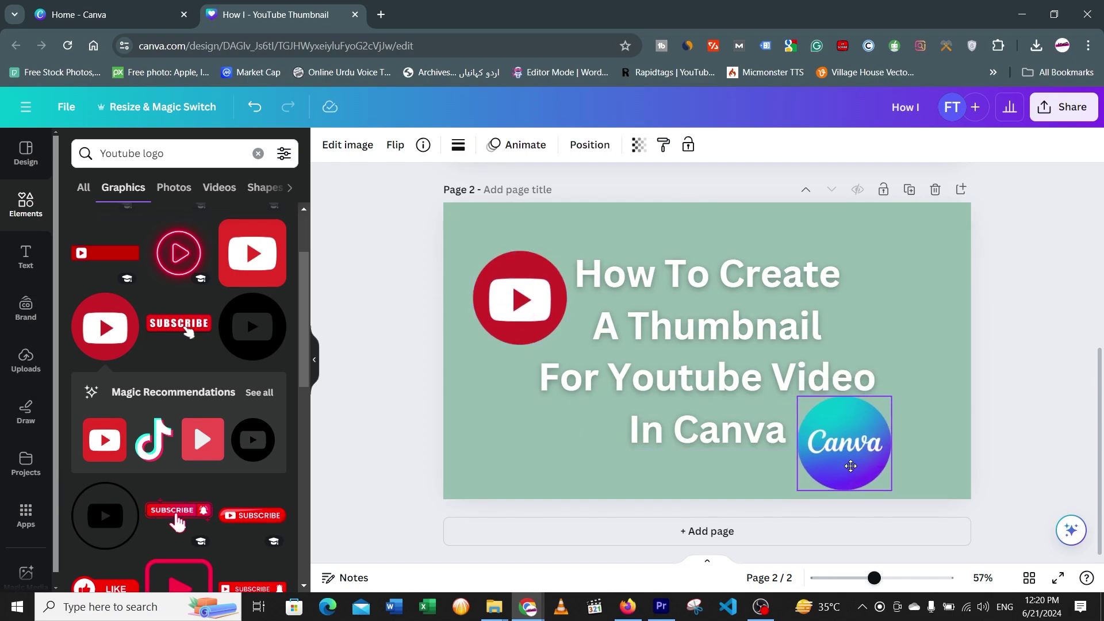
{"action": "left_click", "coordinate": [519, 235]}
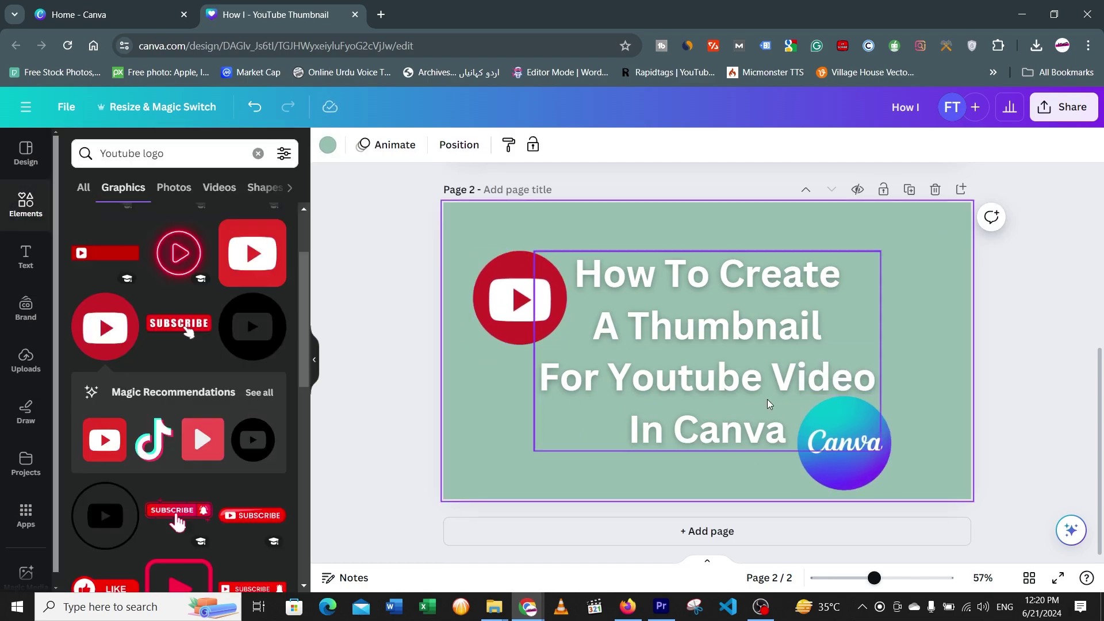
Search the elements for "wow", insert the pink "WOW!" graphic, and place it small to the right of the title's first line.
{"action": "left_click", "coordinate": [22, 266]}
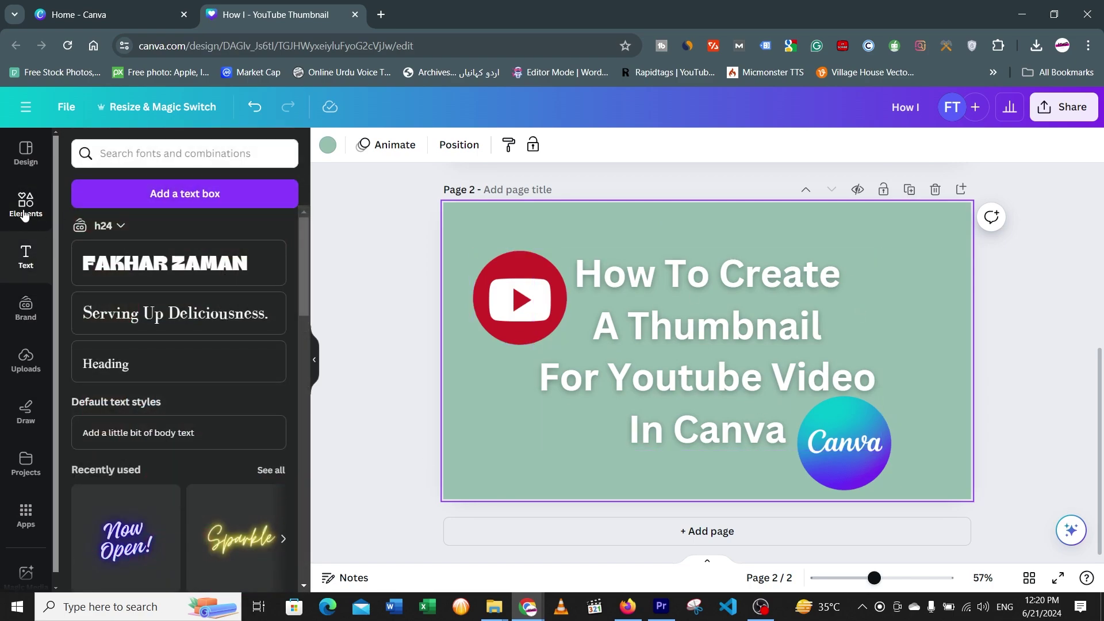
{"action": "left_click", "coordinate": [23, 203]}
{"action": "triple_click", "coordinate": [152, 153]}
{"action": "type", "text": "wow"}
{"action": "key", "text": "Return"}
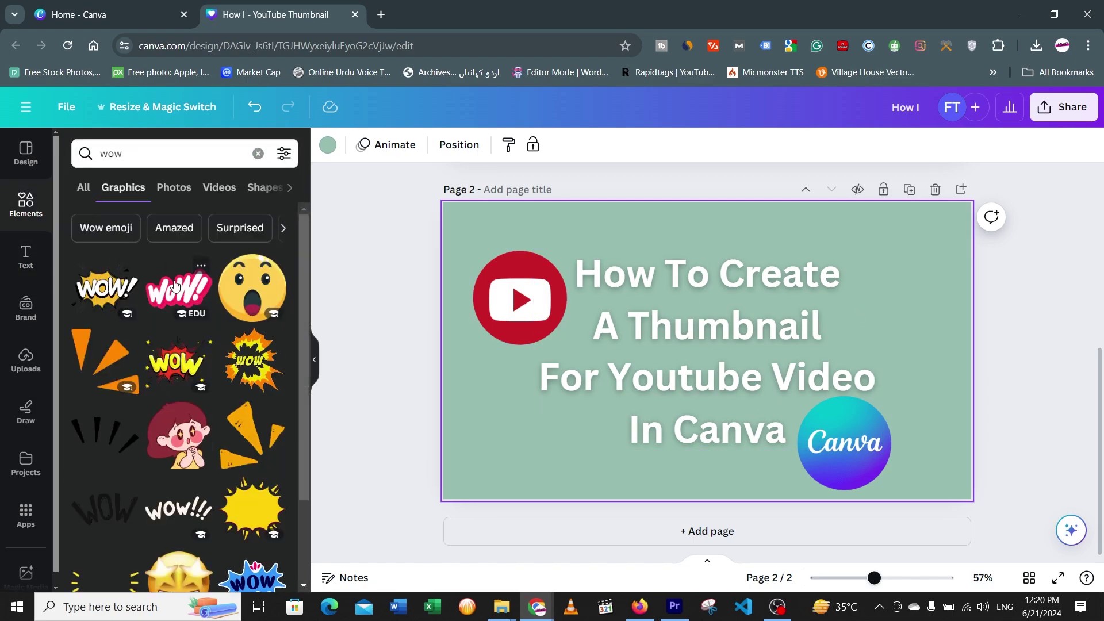
{"action": "left_click", "coordinate": [241, 363]}
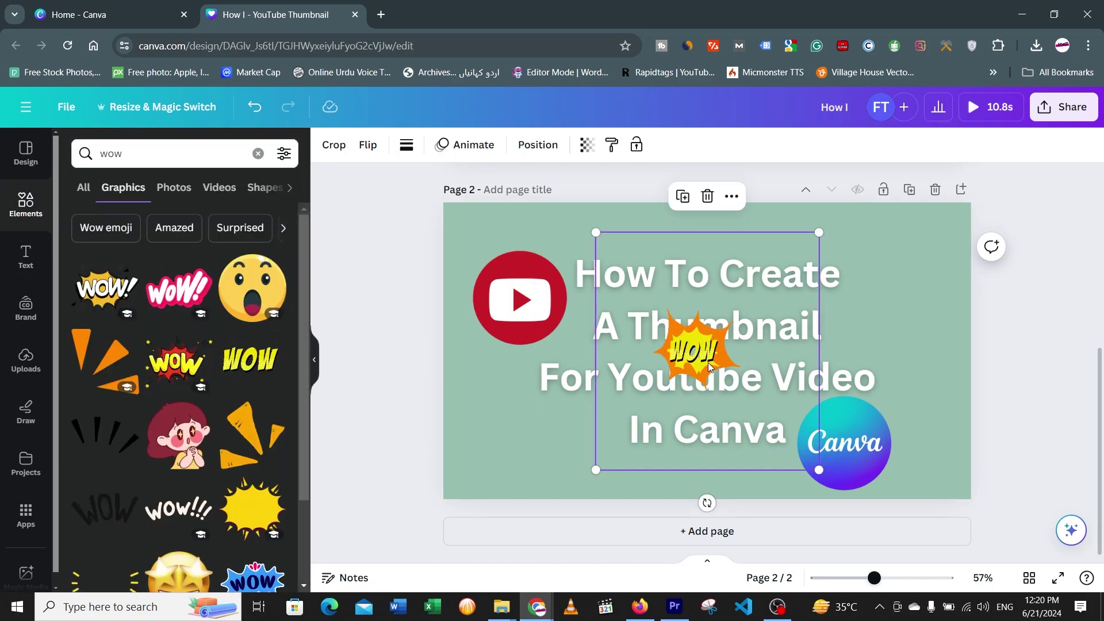
{"action": "left_click", "coordinate": [707, 195]}
{"action": "left_click", "coordinate": [179, 289]}
{"action": "left_click_drag", "start_coordinate": [728, 381], "coordinate": [785, 355]}
{"action": "left_click_drag", "start_coordinate": [860, 385], "coordinate": [897, 262]}
Insert the cutout photo of the leaning man in a blue striped shirt from the "wow" results.
{"action": "scroll", "coordinate": [173, 360], "scroll_direction": "down", "scroll_amount": 4}
{"action": "scroll", "coordinate": [173, 360], "scroll_direction": "down", "scroll_amount": 5}
{"action": "scroll", "coordinate": [161, 434], "scroll_direction": "up", "scroll_amount": 2}
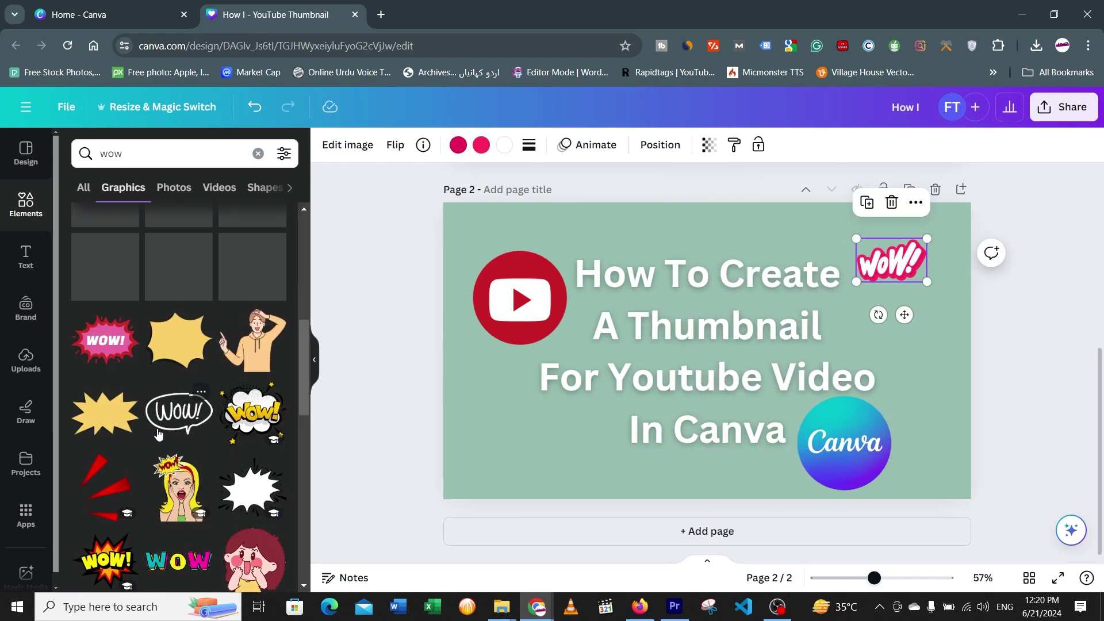
{"action": "left_click", "coordinate": [83, 188]}
{"action": "left_click", "coordinate": [108, 420]}
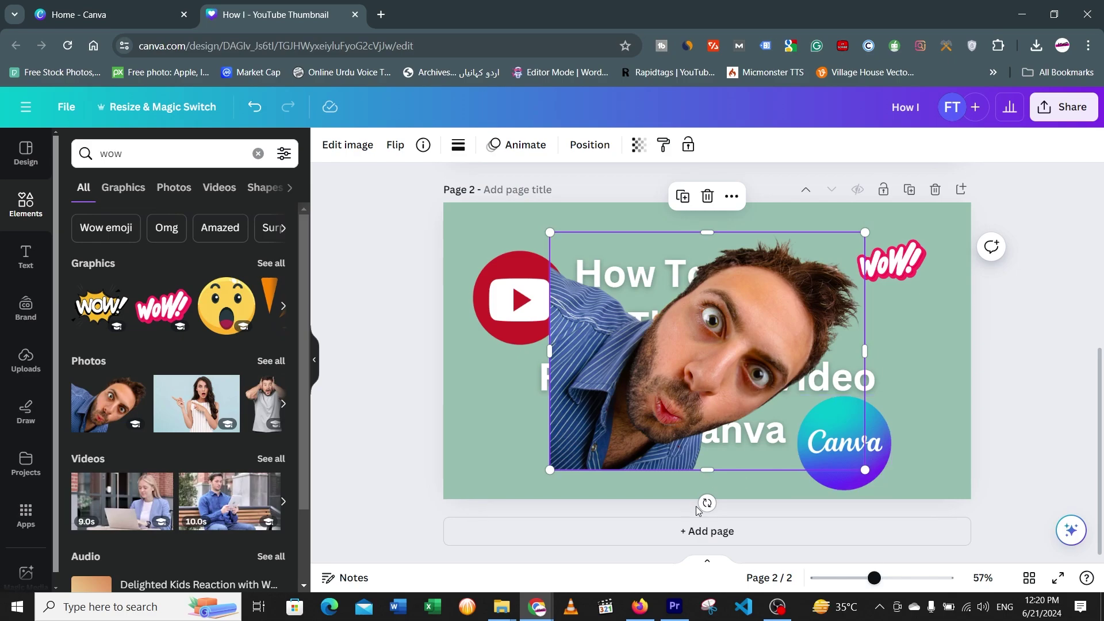
Rotate the man's photo so his head is nearly upright, shrink it, and place it in the page's lower-left corner beside the title.
{"action": "left_click_drag", "start_coordinate": [706, 503], "coordinate": [794, 475]}
{"action": "left_click_drag", "start_coordinate": [699, 357], "coordinate": [501, 433]}
{"action": "left_click_drag", "start_coordinate": [706, 433], "coordinate": [543, 426]}
{"action": "left_click_drag", "start_coordinate": [462, 448], "coordinate": [528, 455]}
{"action": "left_click_drag", "start_coordinate": [531, 320], "coordinate": [520, 362]}
{"action": "left_click_drag", "start_coordinate": [516, 479], "coordinate": [490, 468]}
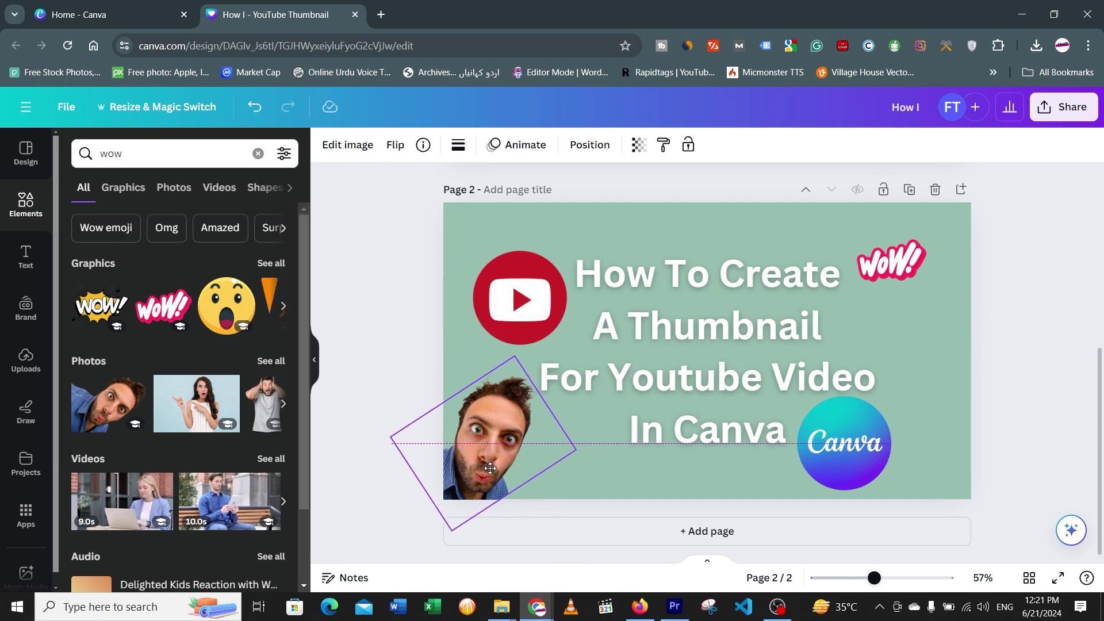
{"action": "left_click", "coordinate": [374, 310]}
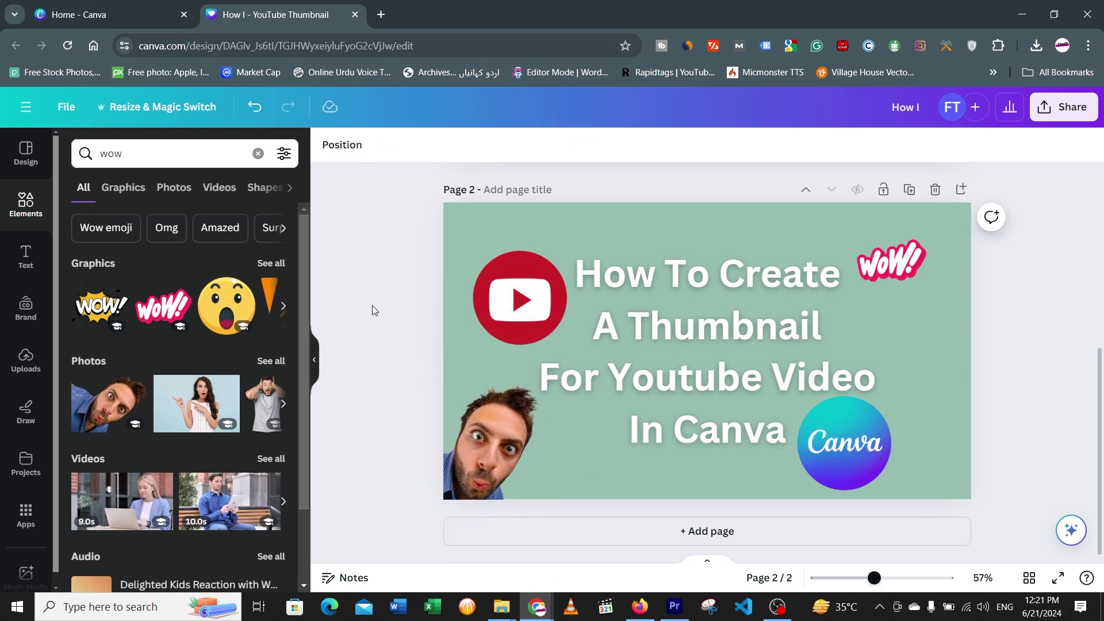